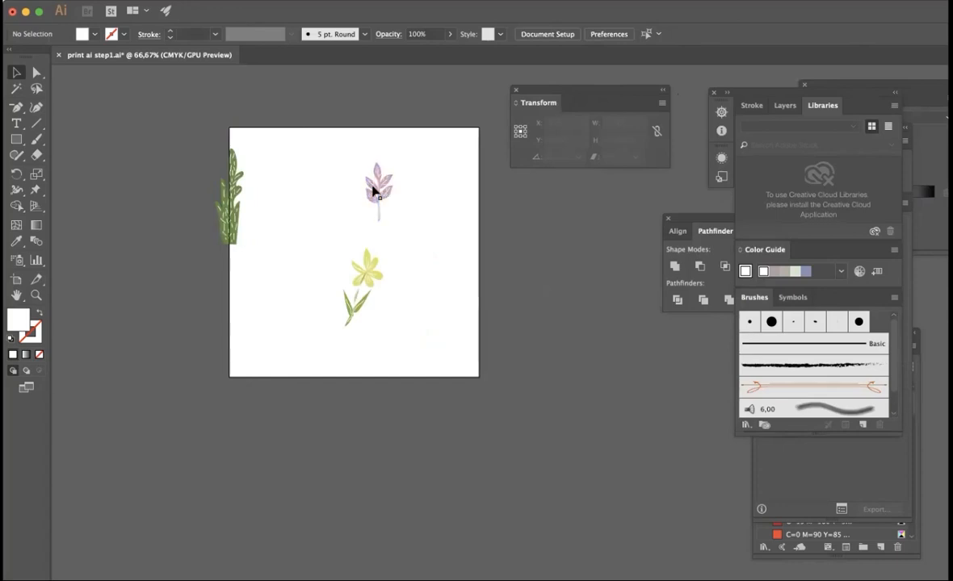
- Shrink the pink sprig to about 2.7 cm wide, rotate it about 46°, and place it in the artboard's upper-left area
mouse_move(306, 202)
left_mouse_down()
mouse_move(318, 176)
mouse_move(307, 188)
mouse_move(316, 181)
mouse_move(263, 160)
mouse_move(304, 166)
mouse_move(278, 187)
mouse_move(290, 211)
left_mouse_up()
left_click(326, 179)
left_click(304, 165)
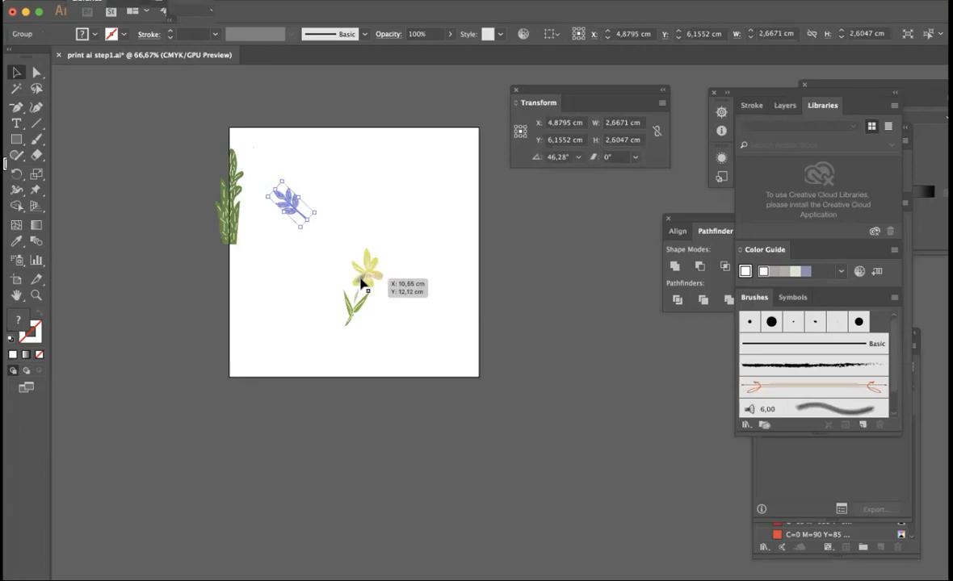
- Move the yellow flower below the pink sprig and place a rotated copy of the sprig beneath the flower
left_click_drag(333, 285, 264, 266)
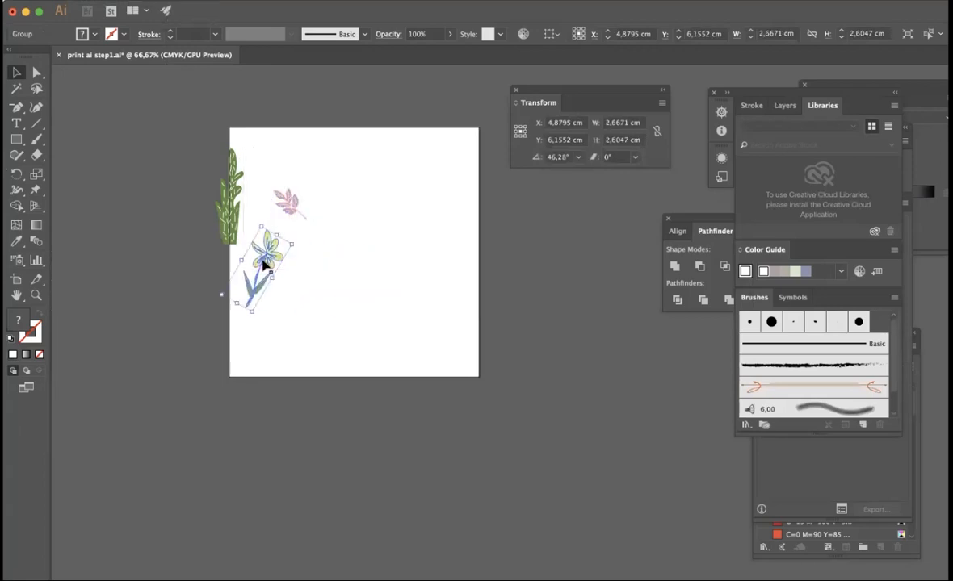
left_click(327, 242)
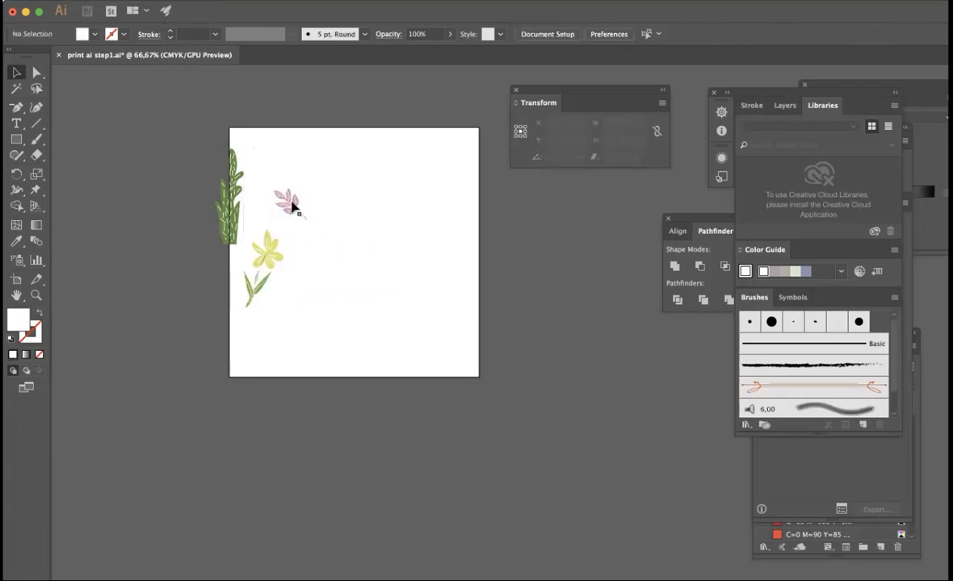
left_click_drag(289, 204, 282, 317)
- Copy the left-edge green plant, shrink and tilt the copy, and place it beside the yellow flower
left_click(233, 195)
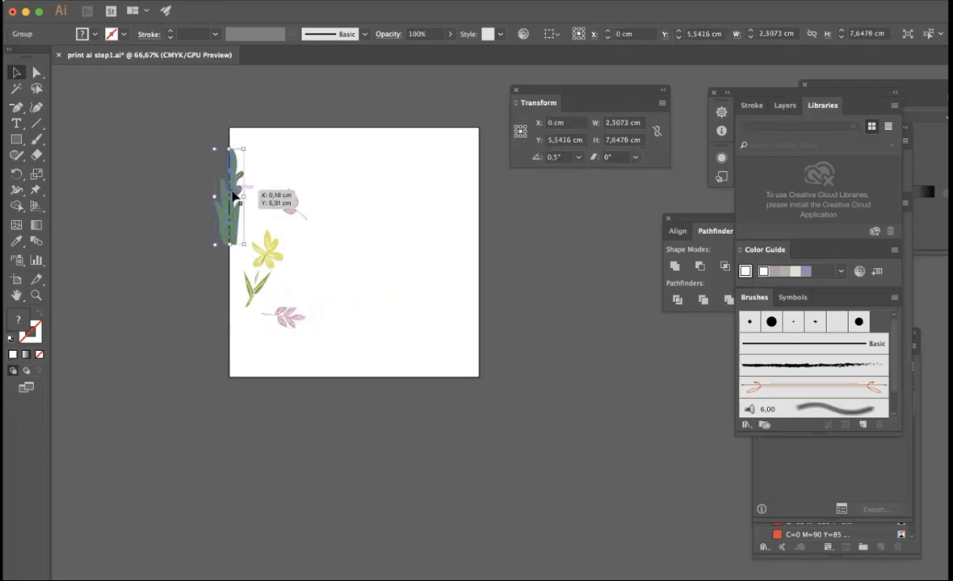
left_click_drag(233, 196, 327, 284)
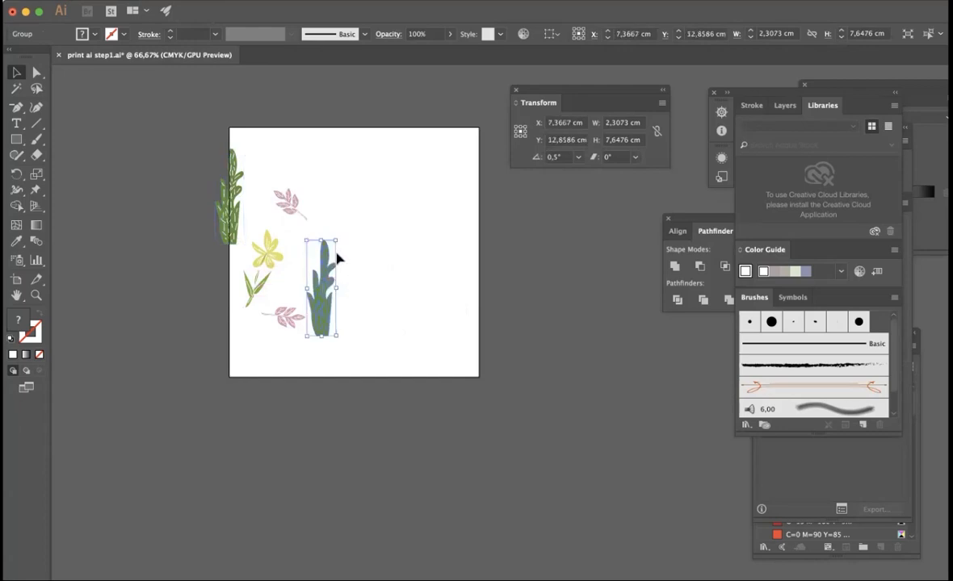
left_click_drag(334, 237, 396, 224)
left_click(322, 292)
left_click(312, 331)
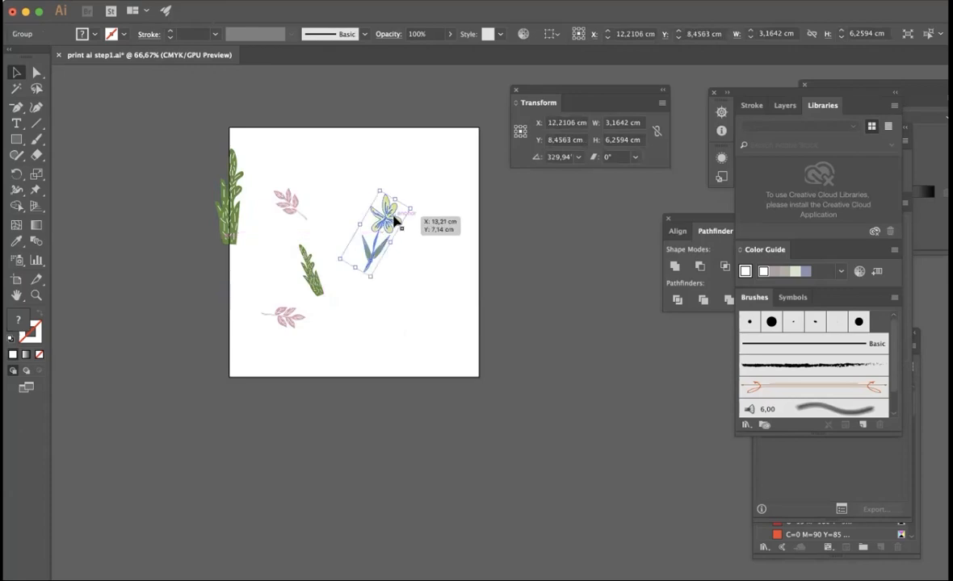
- Undo the last flower move and place a rotated copy of the yellow flower near the artboard's top-left corner
key("super+z")
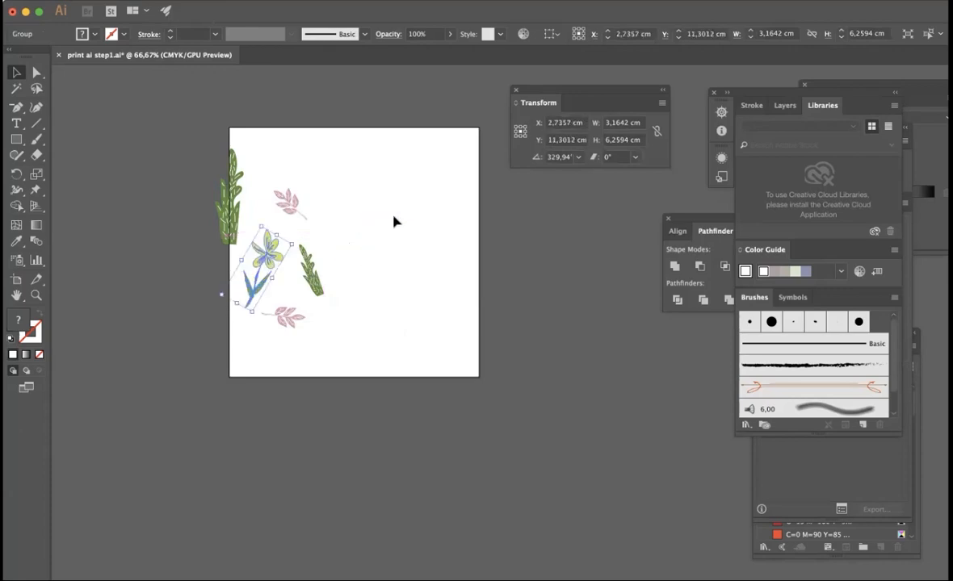
left_click_drag(265, 248, 428, 234)
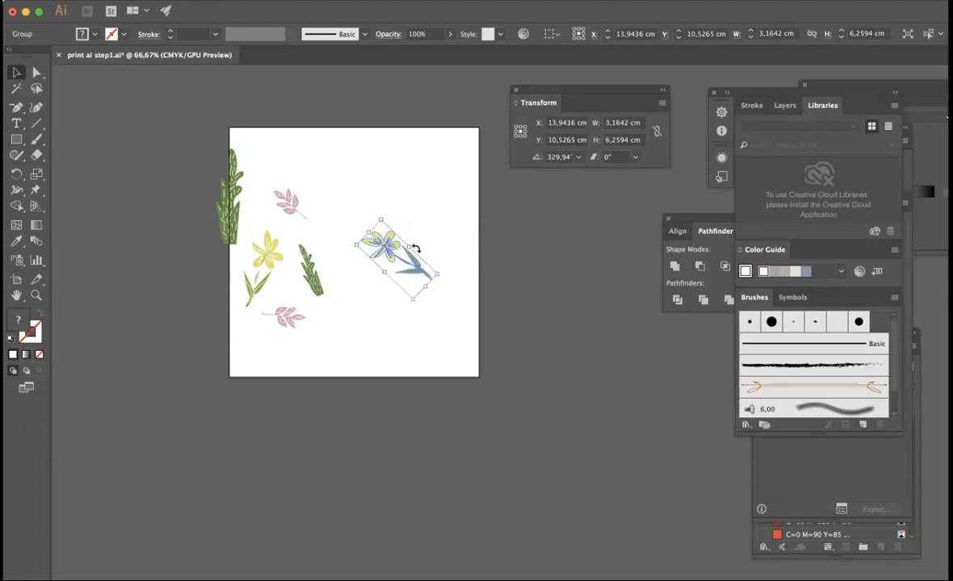
left_click_drag(442, 268, 355, 216)
left_click_drag(396, 264, 320, 182)
left_click(359, 205)
- Move the upper pink sprig closer to the green plant on the artboard's left edge
left_click(319, 204)
left_click_drag(351, 212, 276, 213)
left_click(355, 208)
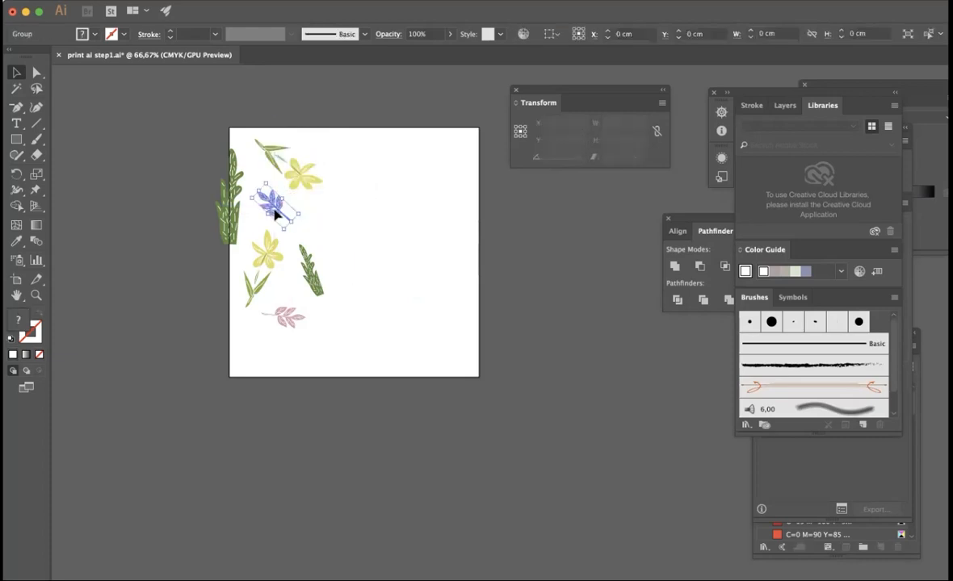
- Shrink the top yellow flower and tuck it into the artboard's top-left corner
left_click(374, 218)
left_click_drag(318, 177, 296, 167)
left_click(279, 166)
left_click(366, 211)
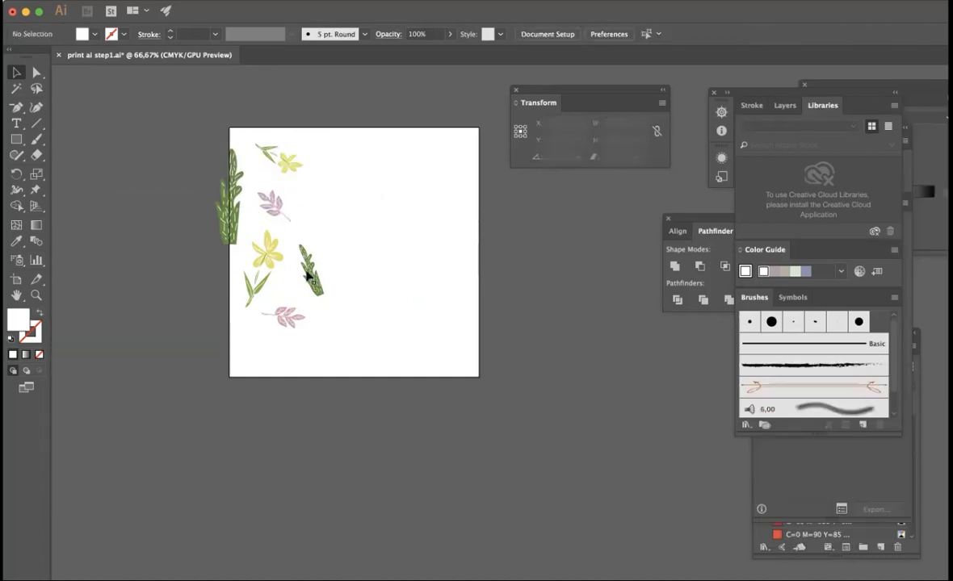
- Copy the pink sprig, enlarge the copy to about 2.5 × 4.8 cm, and turn it nearly upright beside the top flower
left_click_drag(275, 315, 410, 212)
left_click_drag(406, 289, 343, 192)
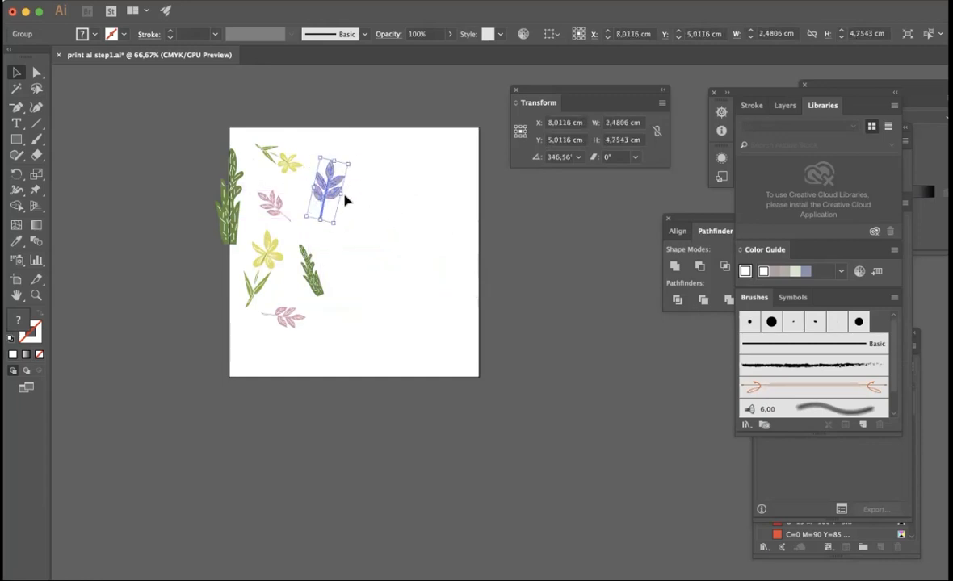
left_click(344, 199)
left_click(332, 195)
- Straighten the enlarged pink sprig and place it across the artboard's top edge at about X 9.7 cm, Y 0.1 cm
left_click_drag(348, 194, 337, 141)
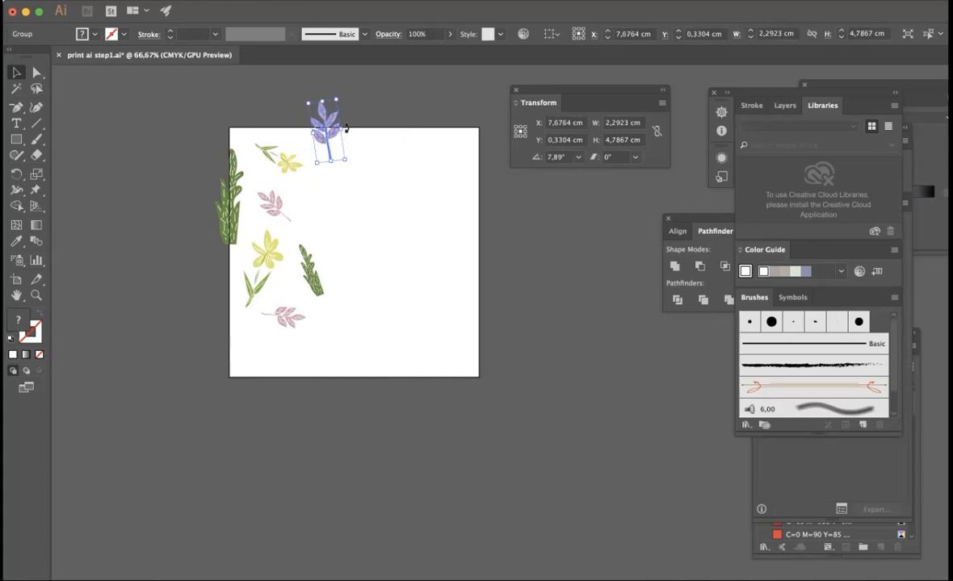
left_click_drag(347, 130, 347, 131)
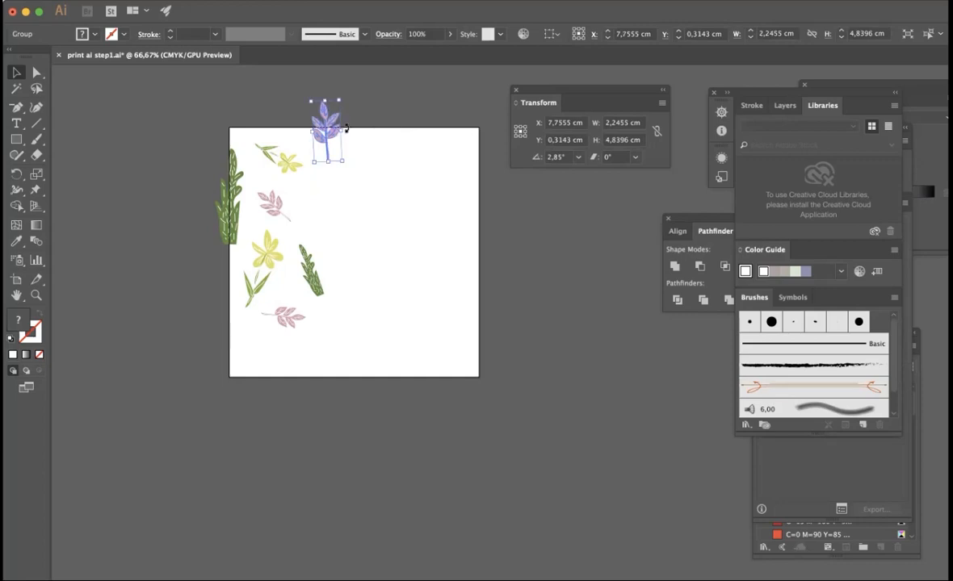
left_click(355, 144)
left_click_drag(329, 142, 321, 137)
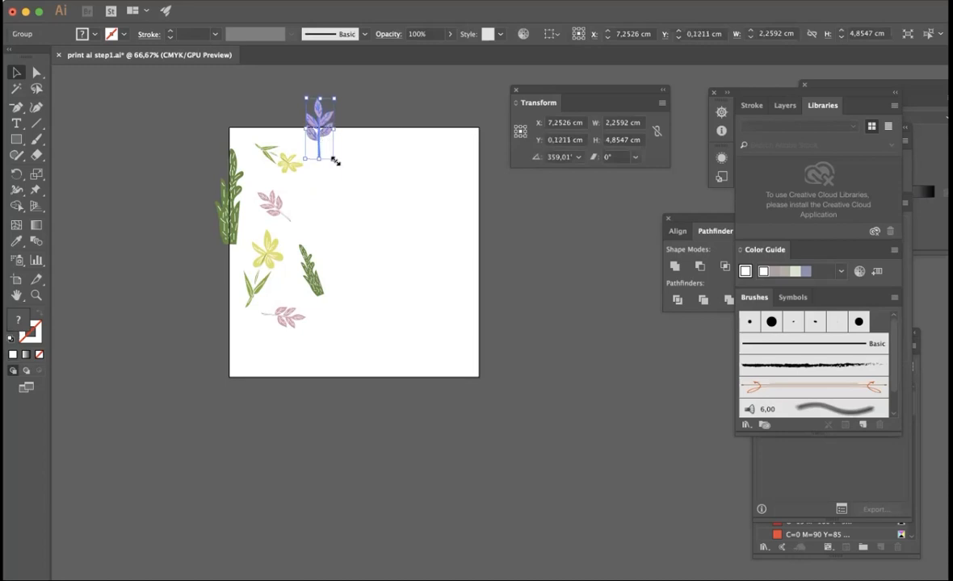
left_click_drag(322, 141, 344, 127)
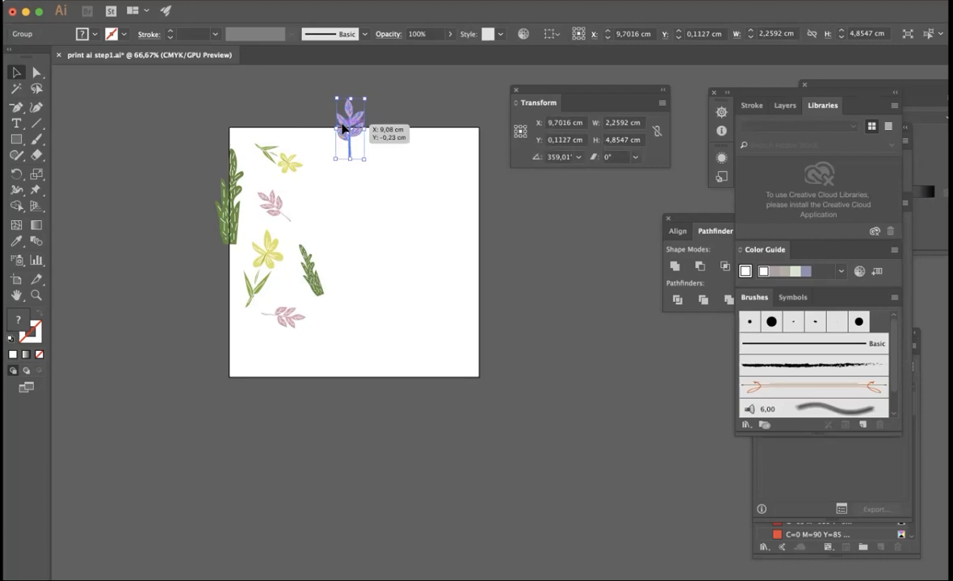
left_click(365, 255)
- Copy the left-edge green plant with a horizontal offset of +20 cm onto the artboard's right edge
left_click(238, 195)
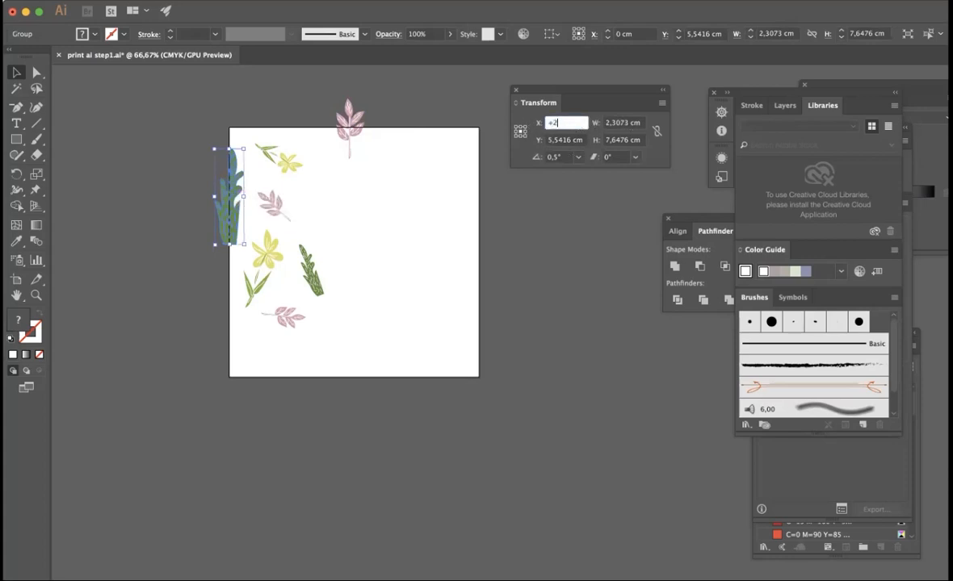
key("Return")
left_click(363, 266)
- Copy the top-edge pink sprig with a vertical offset of +20 cm onto the artboard's bottom edge
left_click(349, 142)
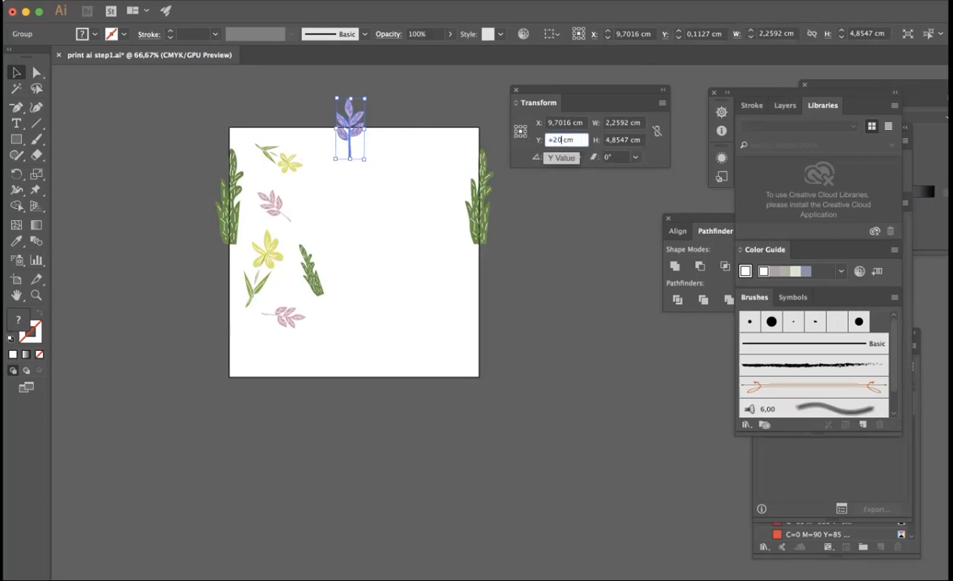
key("alt+Return")
left_click(380, 231)
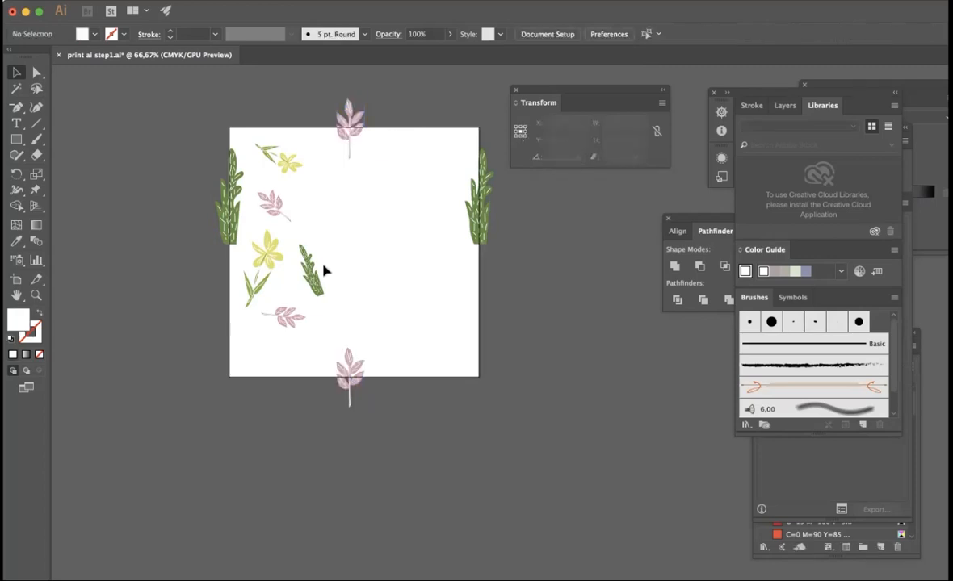
- Add a rotated copy of the small yellow flower and a smaller, tilted copy of the green plant on either side of the bottom-edge sprig
left_click(283, 155)
left_click_drag(282, 155, 338, 334)
left_click(415, 314)
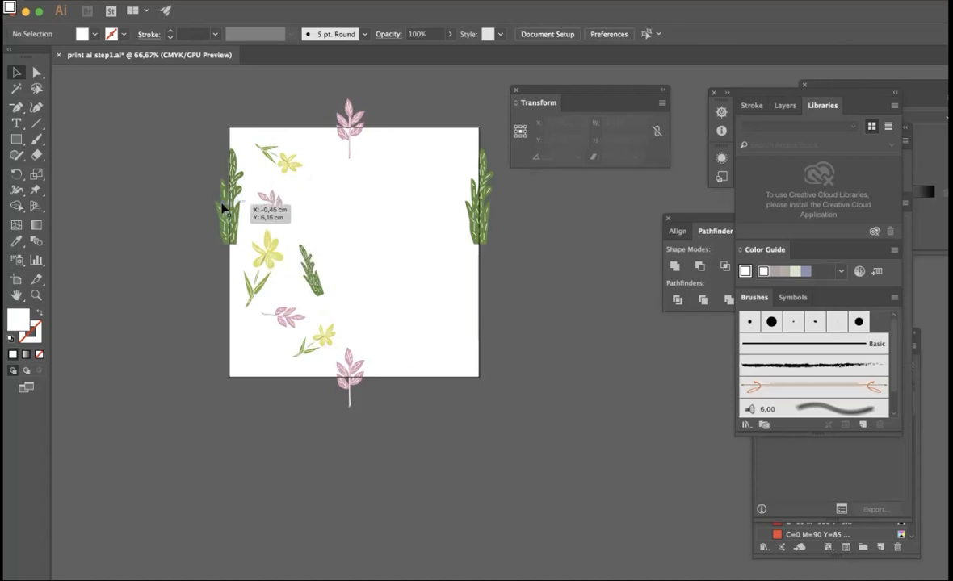
left_click_drag(224, 208, 418, 327)
left_click_drag(436, 281, 423, 333)
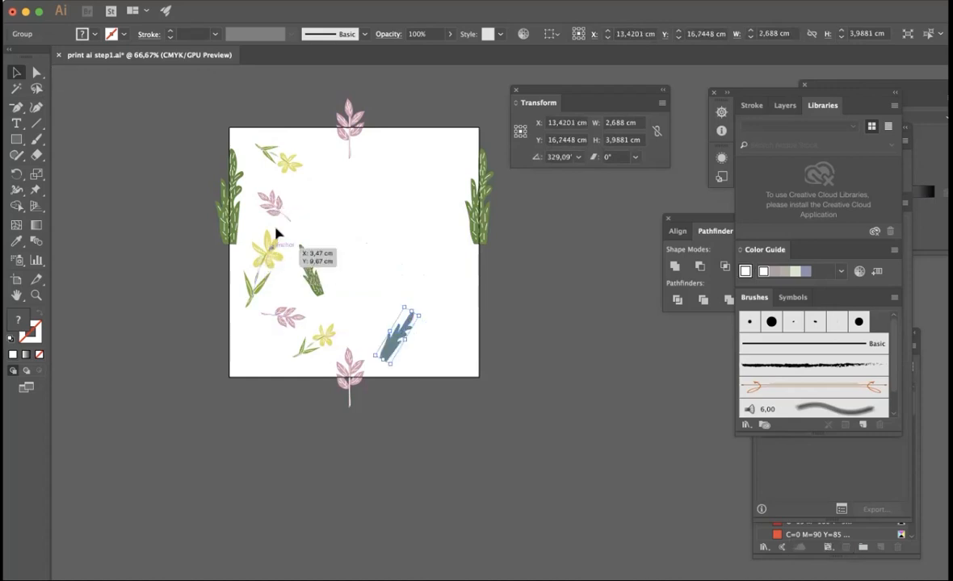
- Place an enlarged, rotated copy of the yellow flower, about 3.9 × 8.9 cm, in the artboard's lower-right area
left_click_drag(268, 258, 427, 239)
left_click_drag(384, 279, 453, 299)
left_click(500, 303)
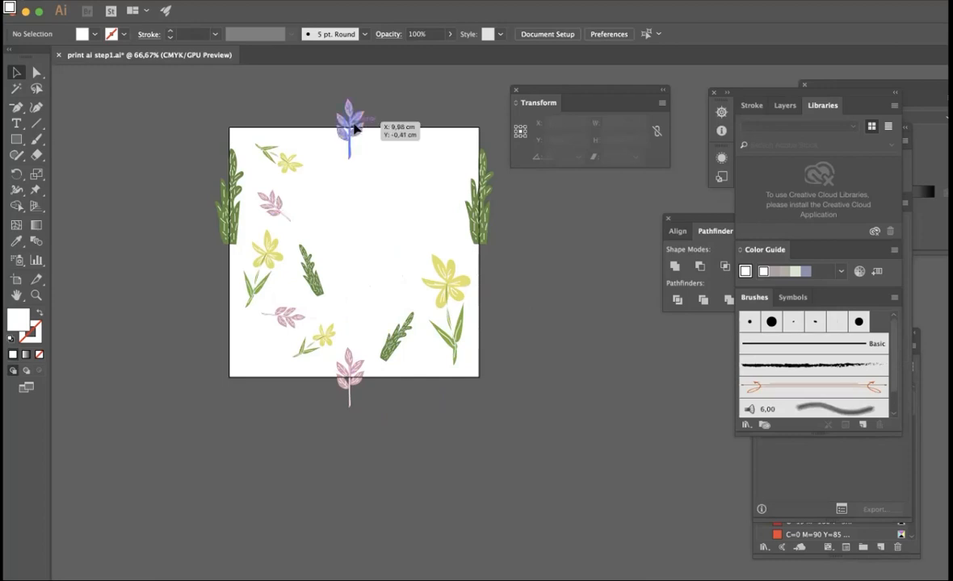
- Place a copy of the top-edge pink sprig, about 2.6 × 4.3 cm and rotated about 207°, beside the right-edge plant
left_click_drag(355, 130, 320, 235)
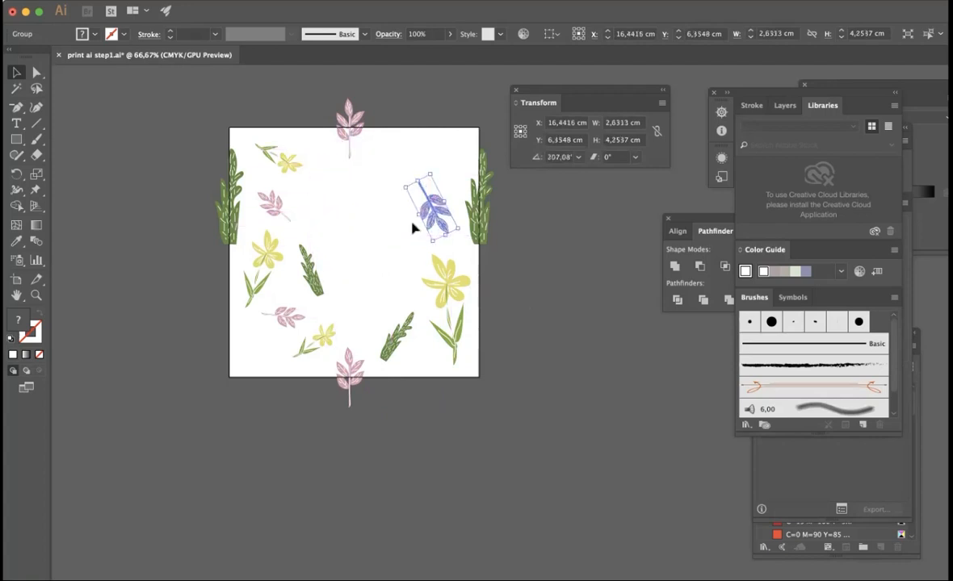
left_click_drag(438, 225, 444, 235)
left_click(556, 322)
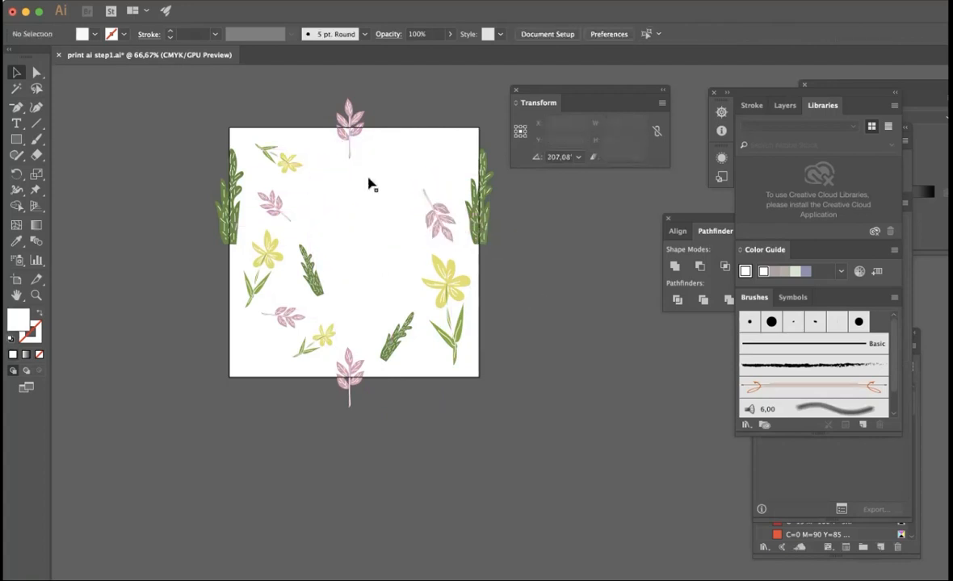
- Copy the small yellow flower to the space left of the large flower, rotate it, and reflect it across the vertical axis
left_click_drag(288, 167, 385, 257)
right_click(390, 292)
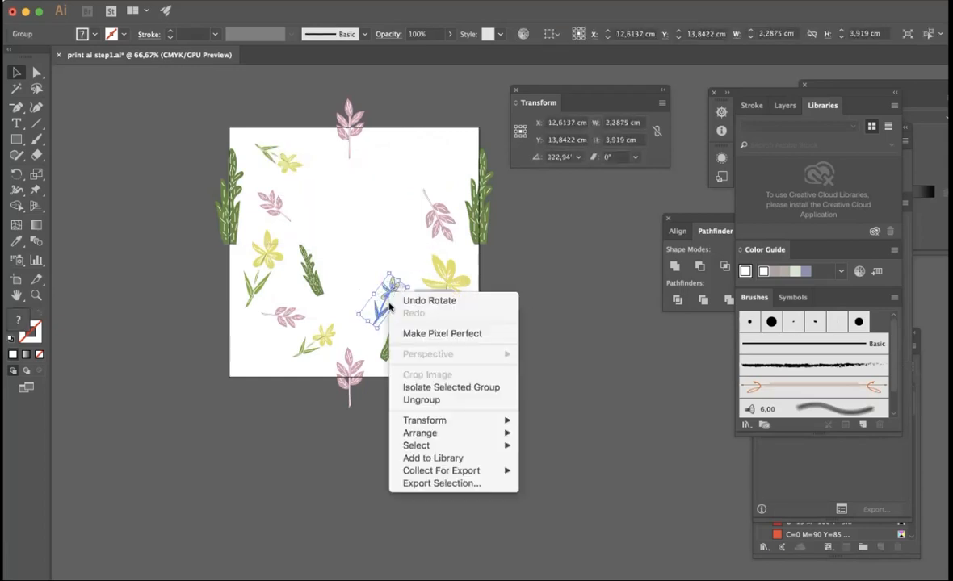
mouse_move(512, 420)
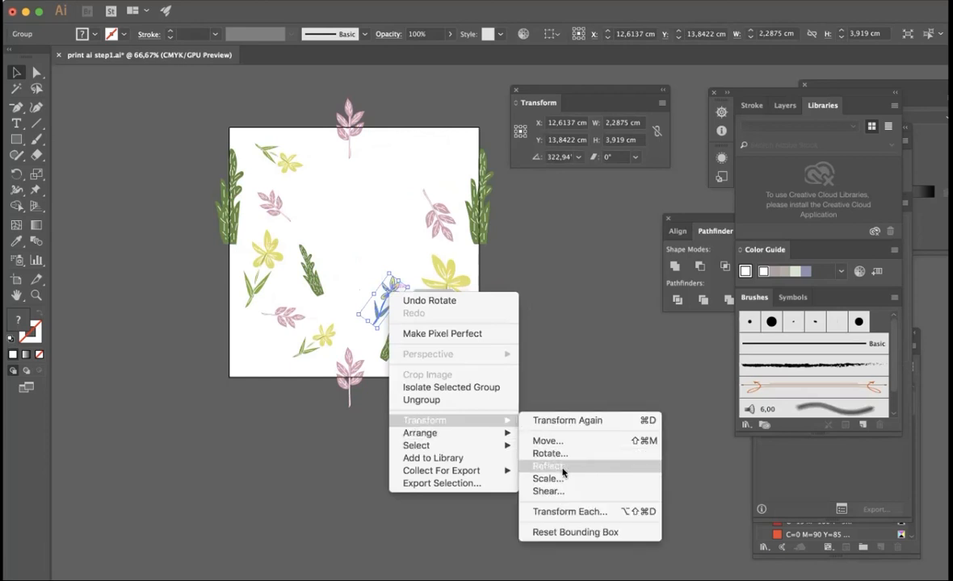
left_click(563, 470)
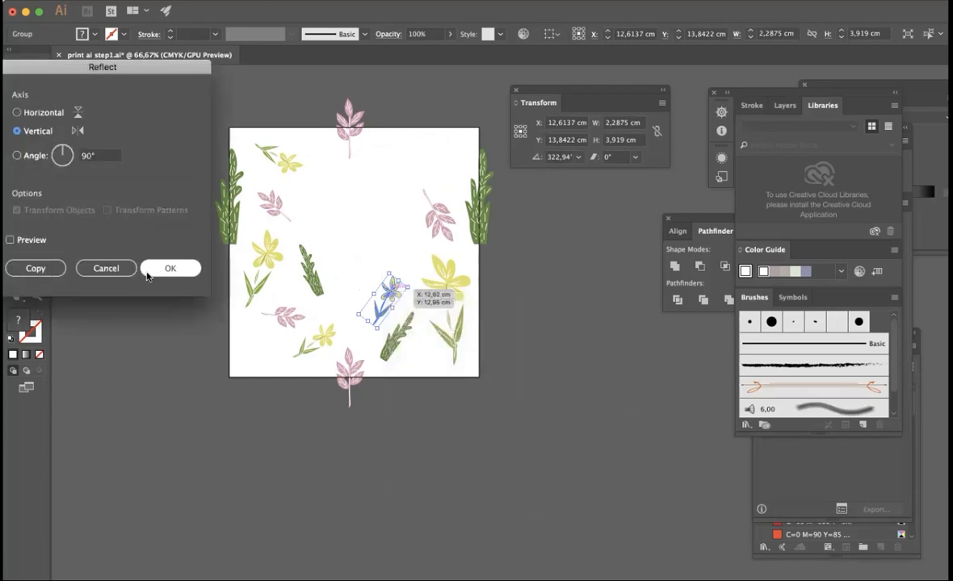
left_click(165, 269)
- Move the reflected flower beside the upper-left pink sprig and place a tilted sprig copy left of the large yellow flower
mouse_move(391, 306)
left_mouse_down()
mouse_move(308, 212)
mouse_move(315, 222)
mouse_move(377, 170)
mouse_move(372, 283)
mouse_move(362, 285)
mouse_move(384, 279)
mouse_move(403, 315)
mouse_move(396, 309)
left_mouse_up()
left_click_drag(374, 267, 402, 290)
left_click(457, 322)
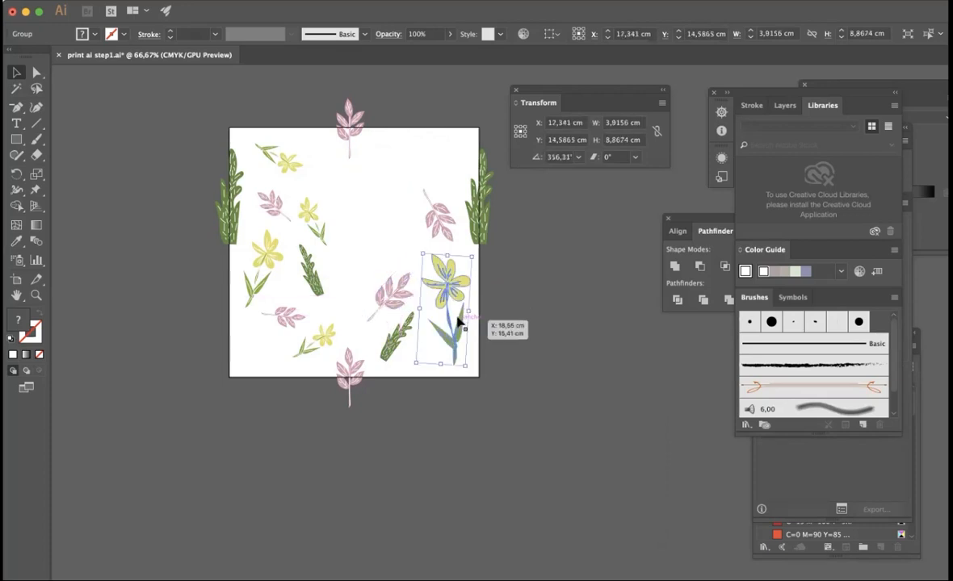
left_click(333, 228)
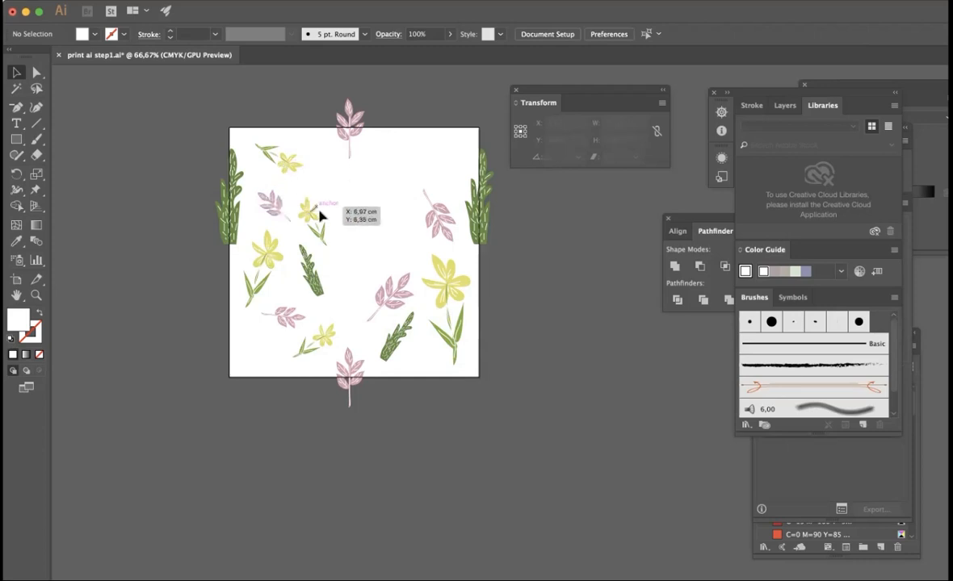
- Add a copy of the small yellow flower in the bottom-left corner and a copy of the small green plant near the top edge
left_click_drag(315, 214, 270, 345)
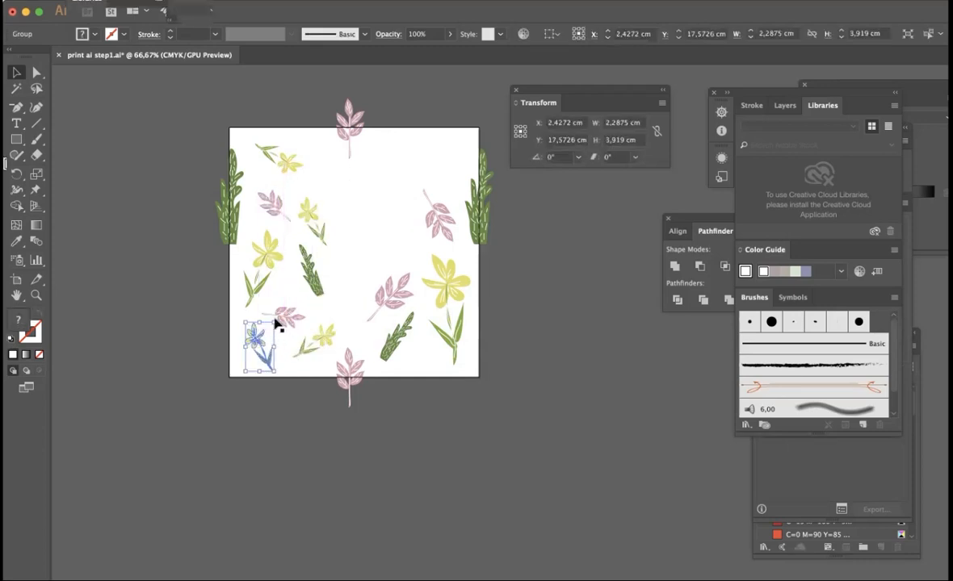
left_click(305, 311)
left_click_drag(315, 276, 290, 150)
left_click(347, 180)
- Rotate the upper-left pink sprig so its leaves point up and reposition it between the neighbouring flowers
left_click(276, 202)
left_click_drag(301, 212, 274, 200)
left_click(295, 253)
- Place a rotated copy of the small bottom-left yellow flower in the artboard's top-right corner
left_click_drag(268, 345, 472, 160)
left_click_drag(452, 139, 473, 148)
left_click(538, 291)
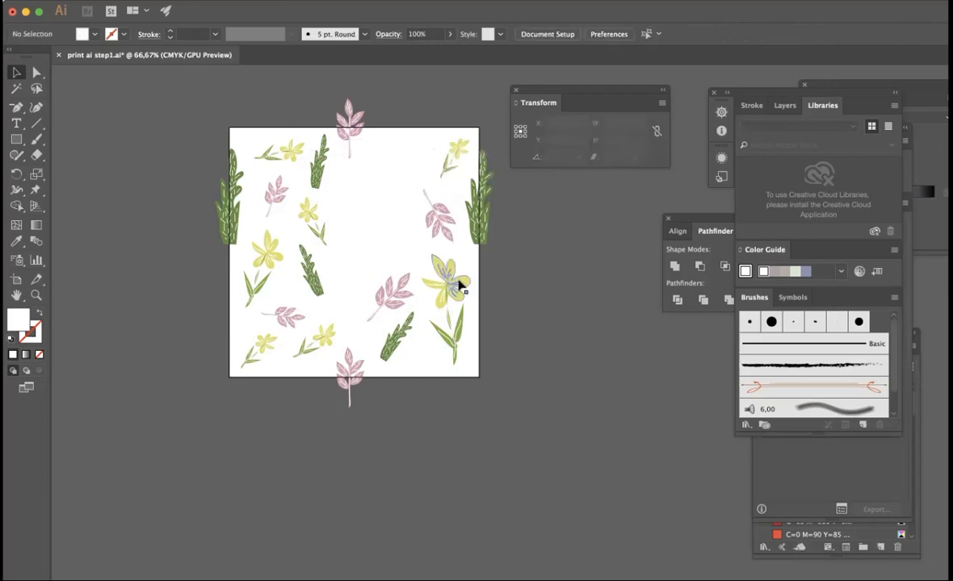
- Place a copy of the small green plant to the left of the pink sprig in the artboard's right half
left_click_drag(311, 279, 406, 236)
left_click_drag(385, 207, 366, 207)
left_click(353, 209)
- Rotate the small green plant near the top edge so its tip leans left
left_click(320, 173)
left_click_drag(335, 159, 279, 238)
left_click_drag(317, 132, 220, 193)
left_click(392, 202)
left_click(323, 295)
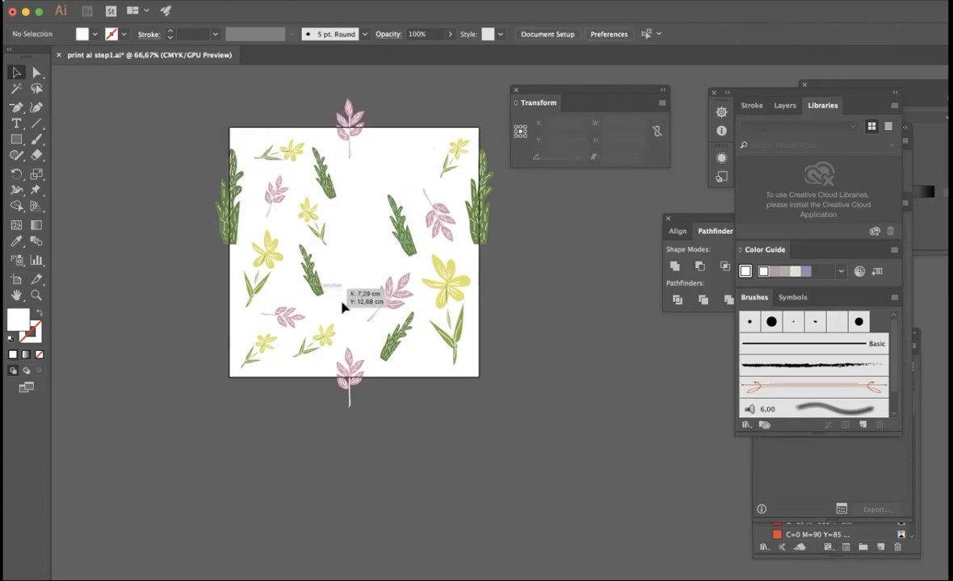
- Add a pink sprig copy near the top-right flower and an inverted copy of the medium yellow flower in the upper-middle gap
left_click_drag(285, 315, 413, 162, "alt")
left_click(399, 189)
left_click_drag(269, 246, 325, 329, "alt")
left_click(330, 308)
left_click_drag(359, 251, 367, 169)
left_click(376, 266)
left_click(362, 297)
left_click(343, 256)
- Place a small pink sprig copy in the lower-middle gap and shift the neighbouring green plant slightly down
left_click_drag(274, 203, 323, 270, "alt")
left_click_drag(349, 293, 344, 295)
left_click(343, 243)
left_click_drag(342, 231, 303, 292)
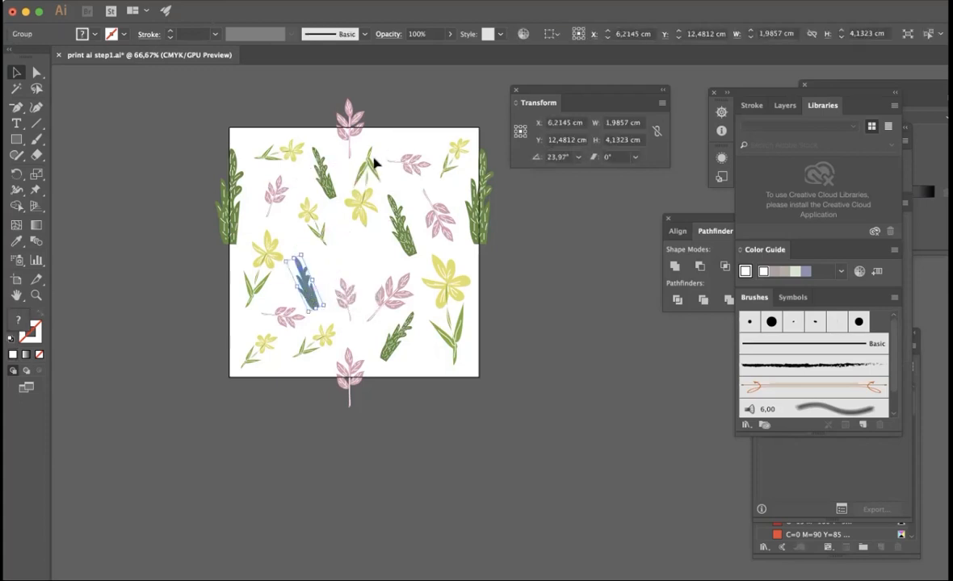
- Place a rotated copy of the pink sprig in the empty space at the artboard's centre
left_click_drag(447, 223, 407, 226, "alt")
left_click(547, 296)
left_click(368, 266)
left_click(523, 295)
- Detach the Pathfinder and Layers panels and arrange them one below the other beside the artboard
left_click_drag(716, 217, 611, 207)
left_click(361, 3)
left_click(446, 347)
left_click_drag(780, 106, 636, 333)
left_click_drag(644, 320, 614, 313)
- Draw a rectangle of about 20 × 20 cm covering the whole artboard
left_click(16, 139)
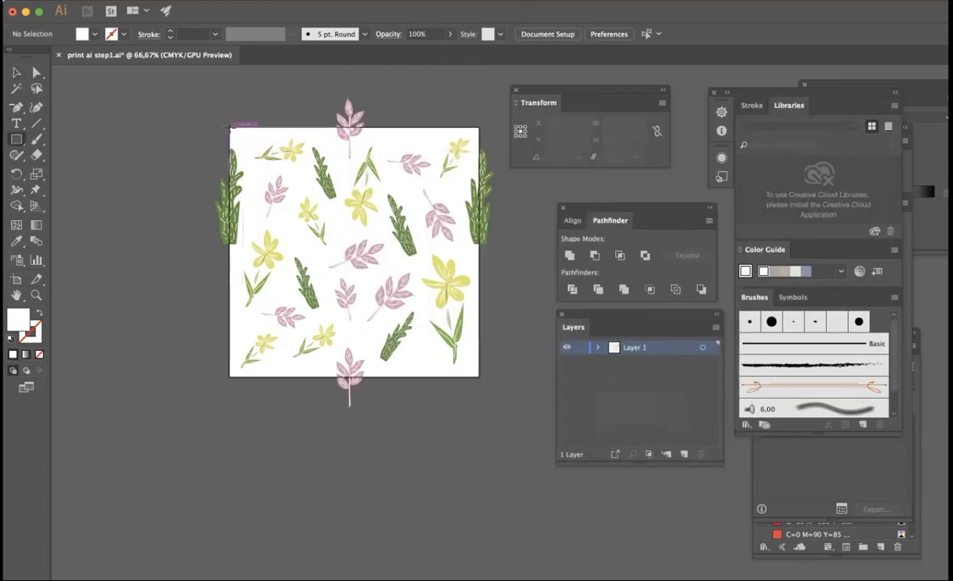
left_click_drag(231, 127, 482, 377)
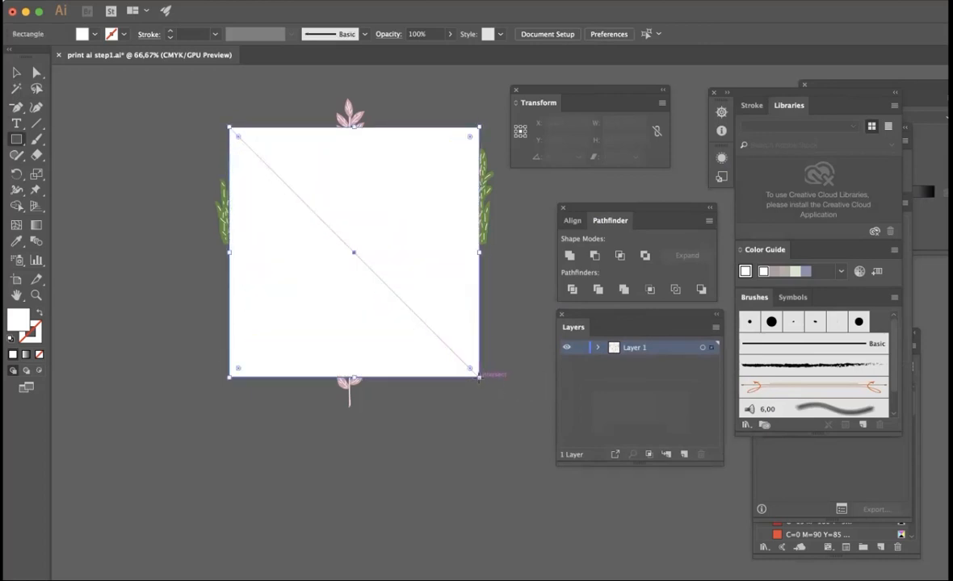
- Fill the rectangle covering the artboard with a light blue, about #CDF1F9
double_click(19, 320)
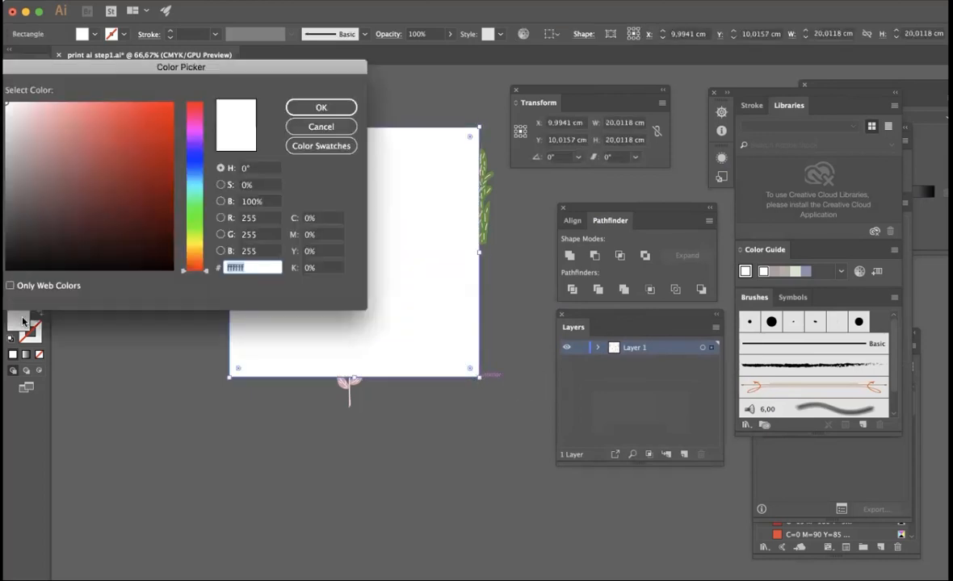
left_click(189, 179)
left_click_drag(110, 146, 36, 105)
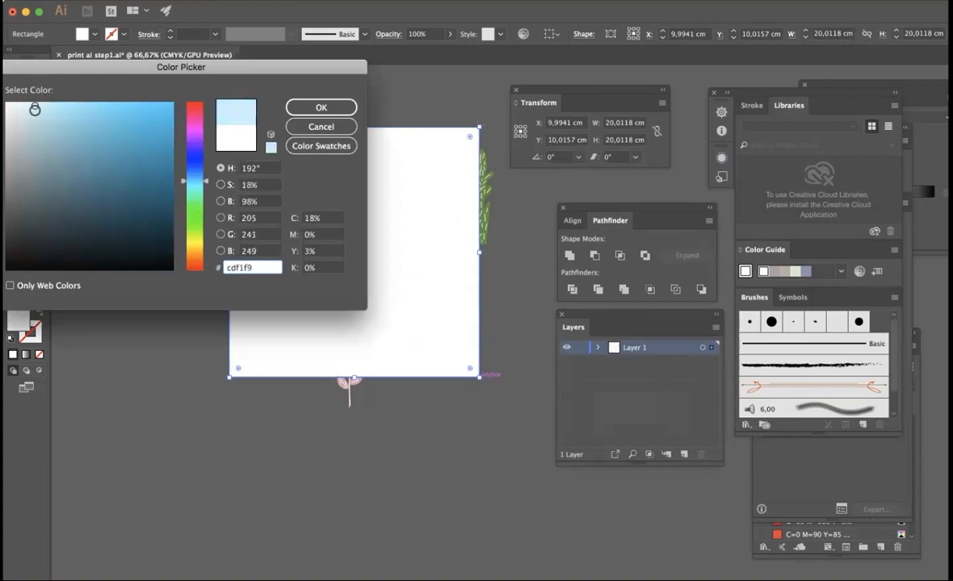
left_click(329, 108)
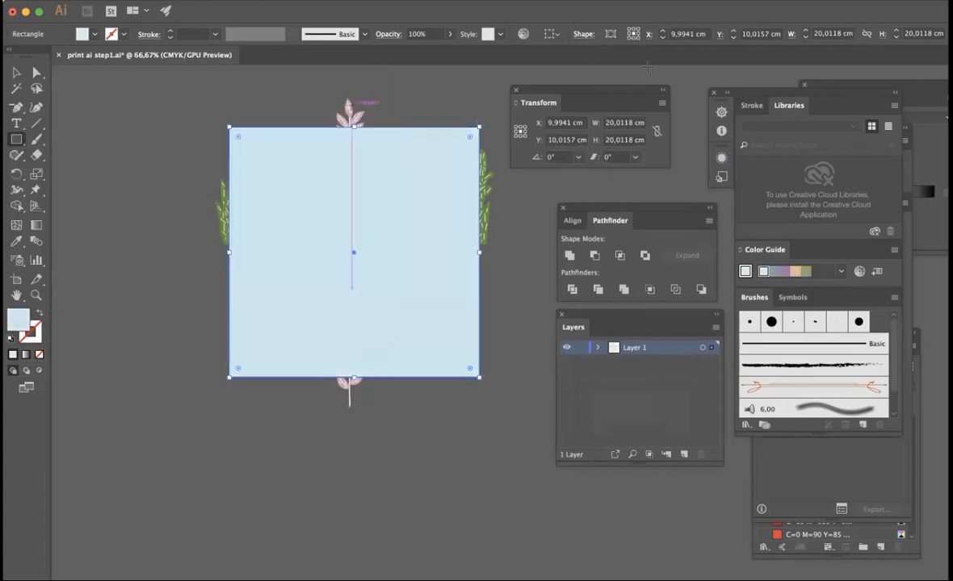
- Set the light blue rectangle's width and height to exactly 20 cm each
double_click(638, 126)
type("2")
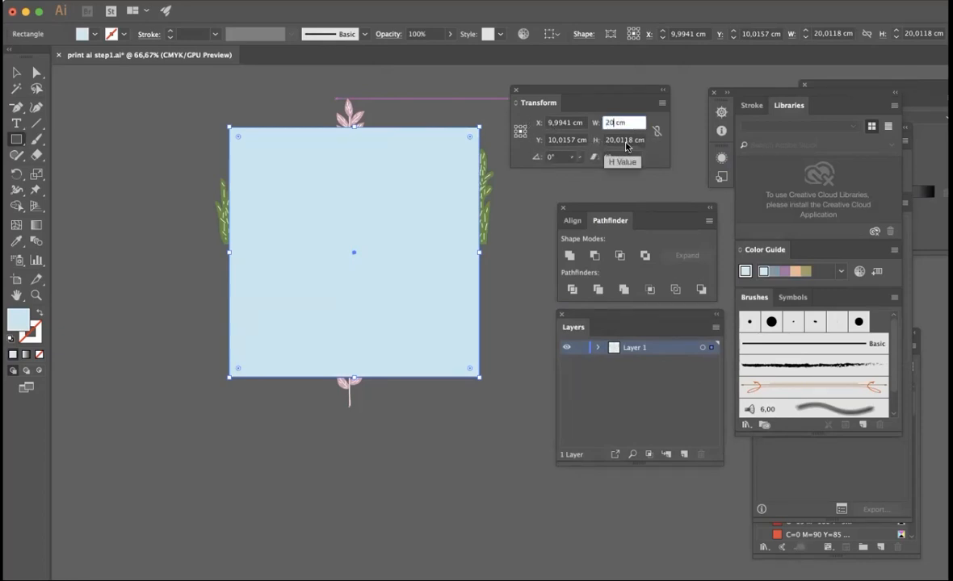
double_click(611, 140)
type("38")
key("Return")
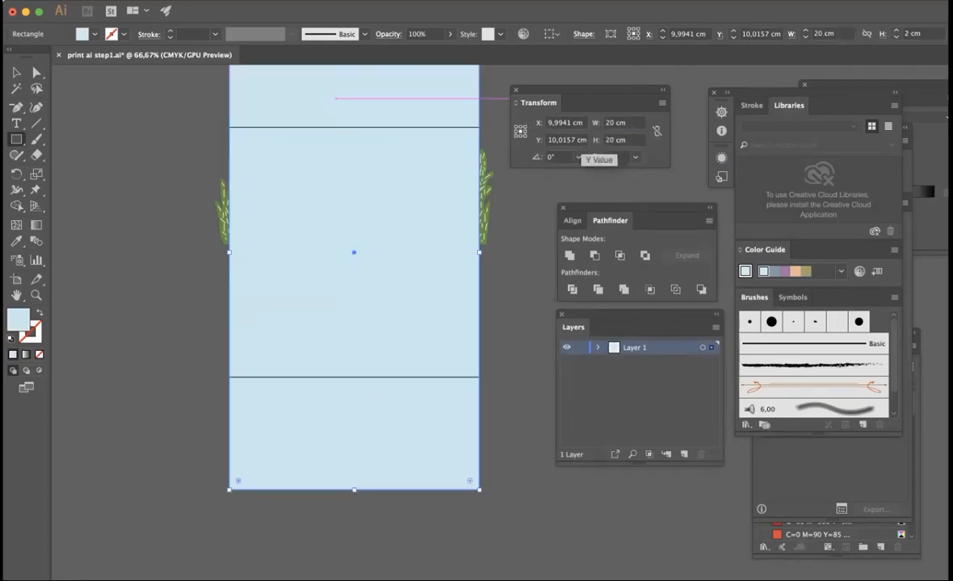
left_click(599, 141)
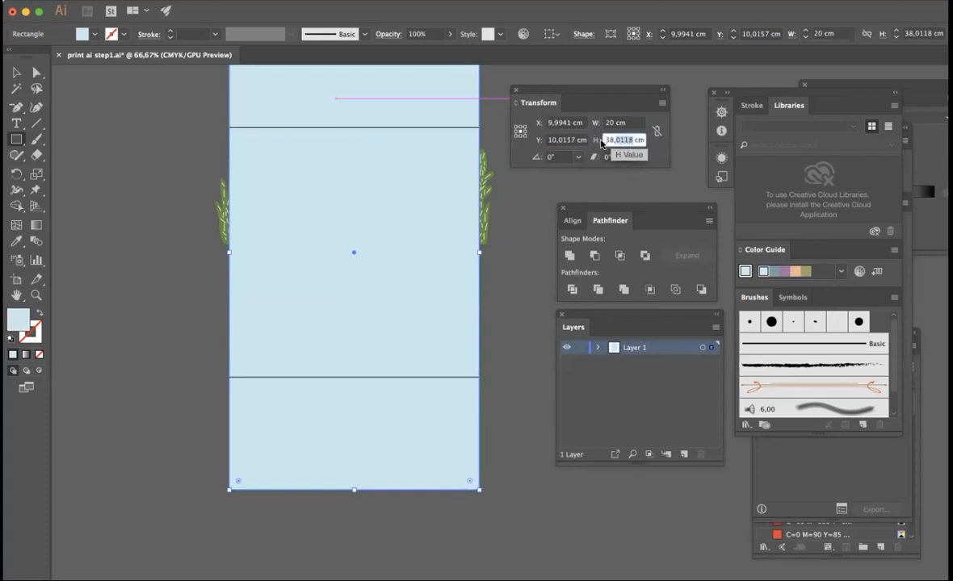
type("20")
key("Return")
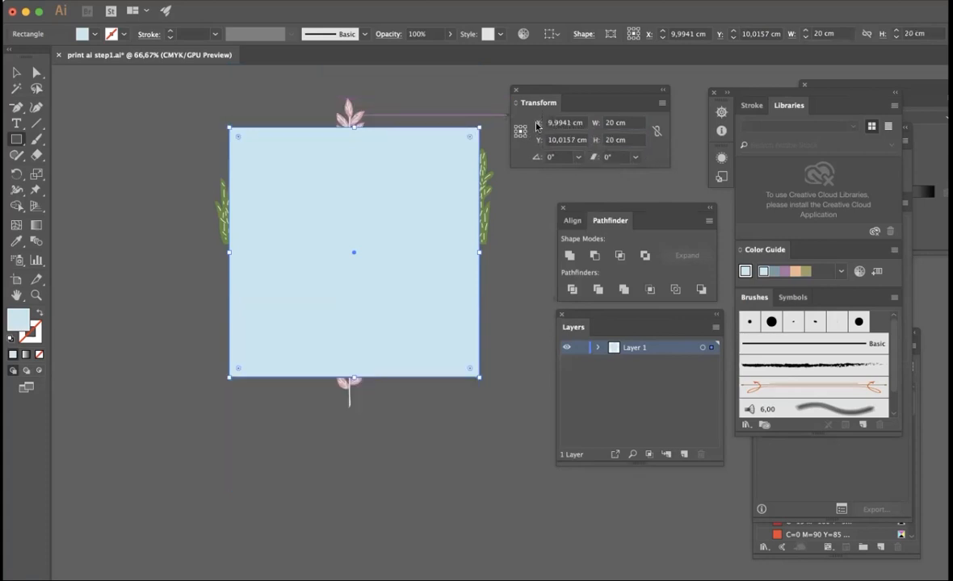
- Position the light blue rectangle's centre at X 10 cm and Y 10 cm so it aligns with the artboard
left_click(570, 124)
type("10")
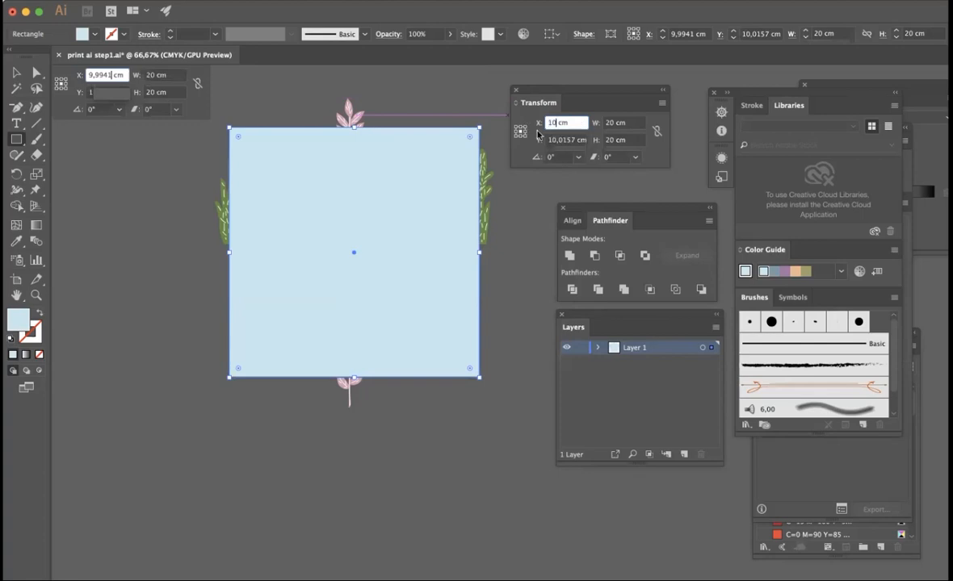
left_click(569, 141)
type("10")
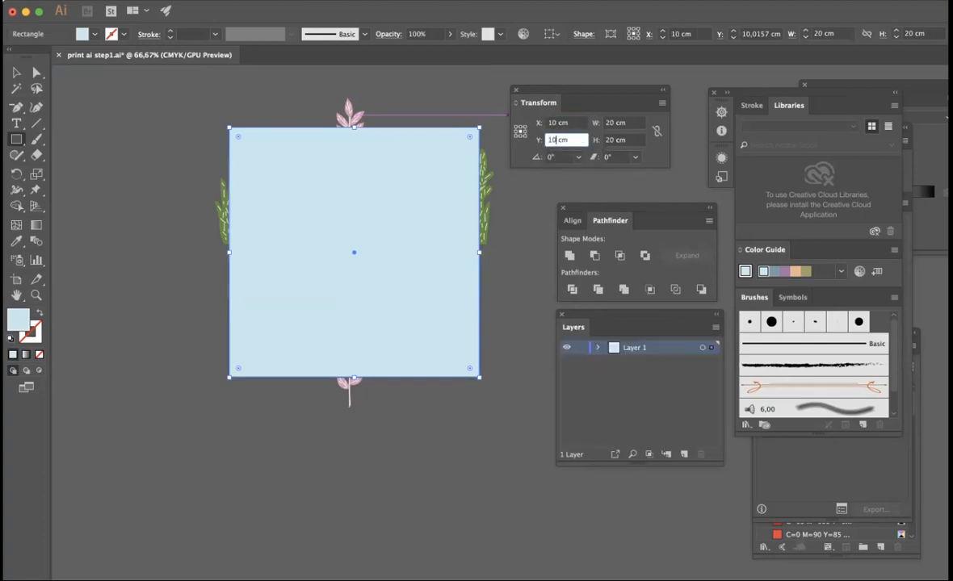
key("Return")
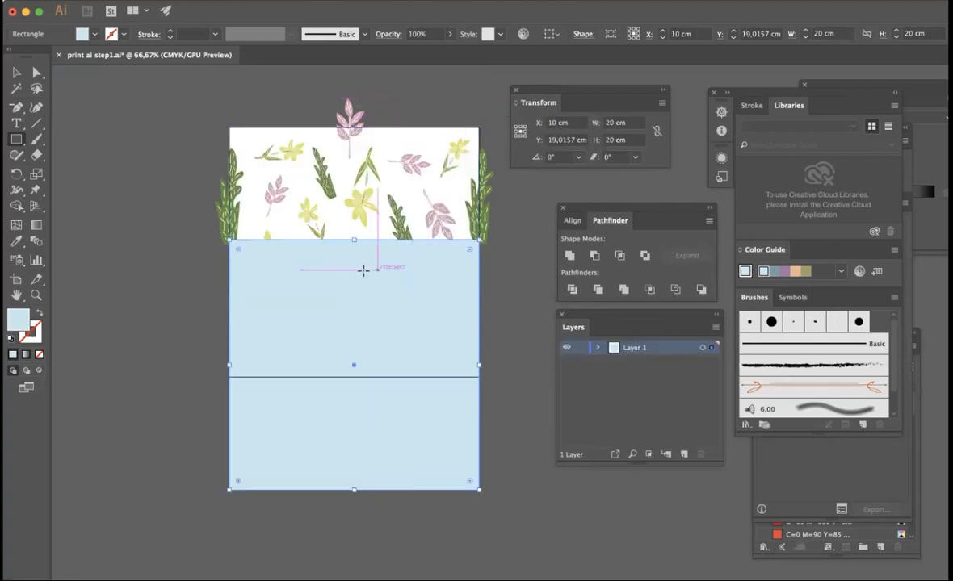
left_click(573, 141)
type("10")
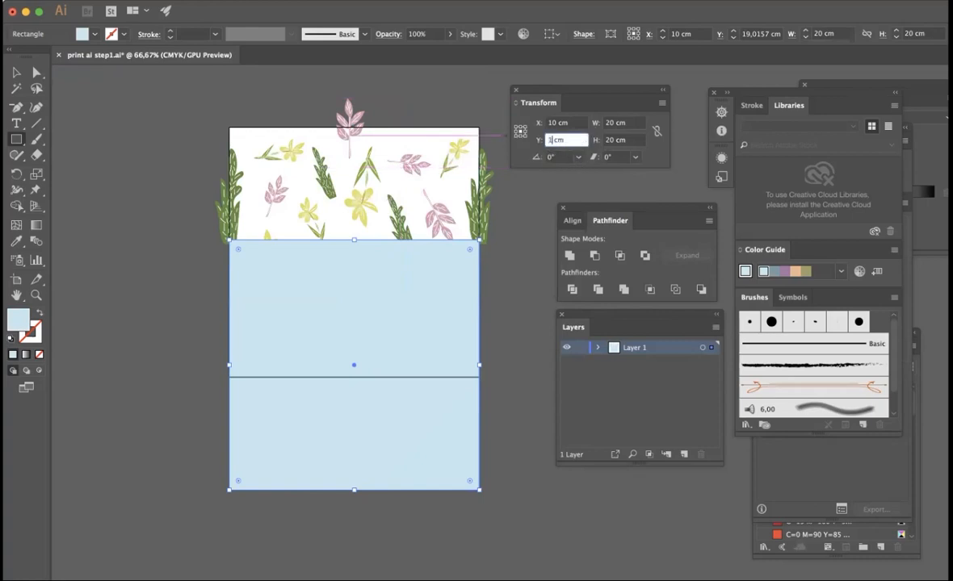
key("Return")
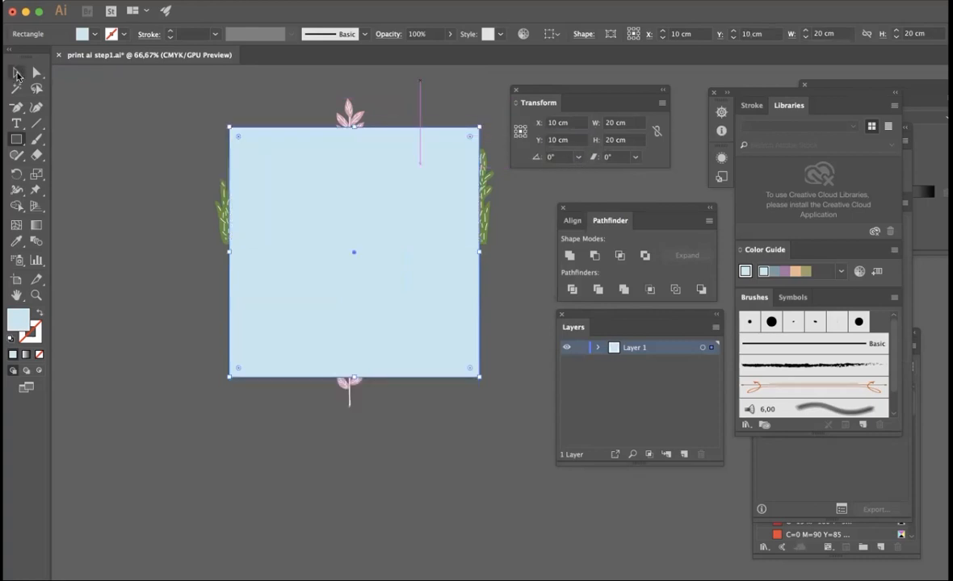
- Send the light blue rectangle to the back, behind all the floral motifs, and deselect it
left_click(17, 74)
right_click(340, 193)
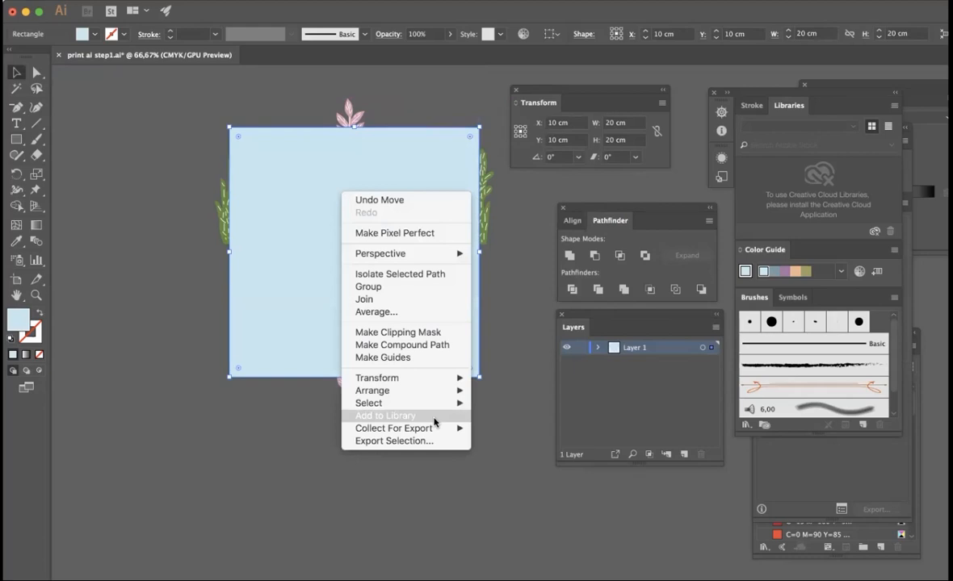
mouse_move(434, 392)
left_click(520, 415)
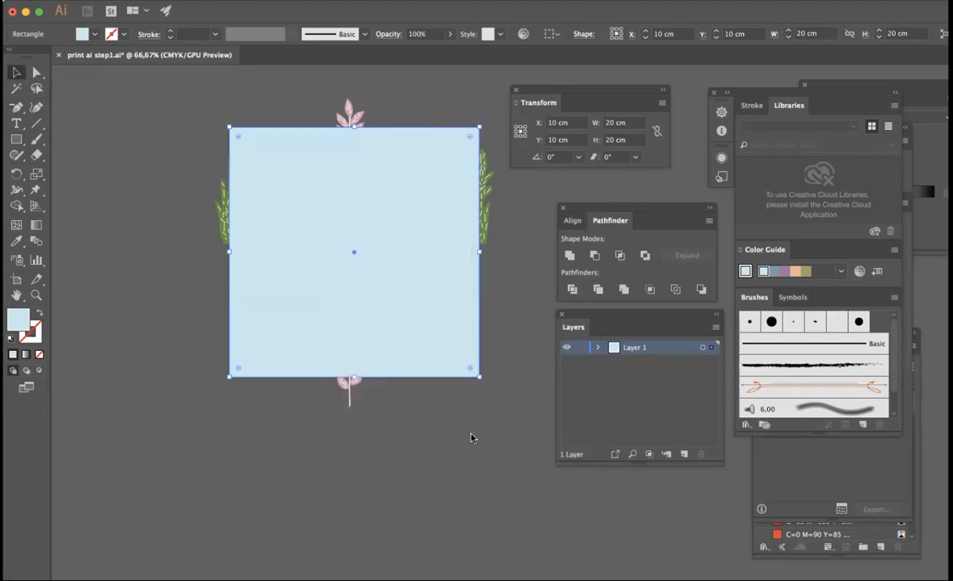
left_click(459, 440)
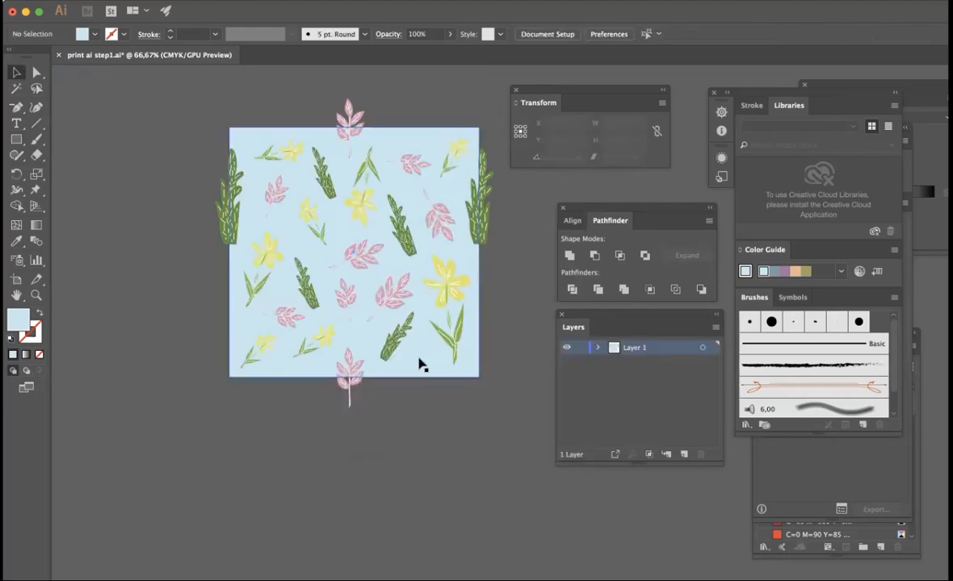
- Paste a copy of the background rectangle in front at the same position and bring it to the front of all motifs
left_click(419, 364)
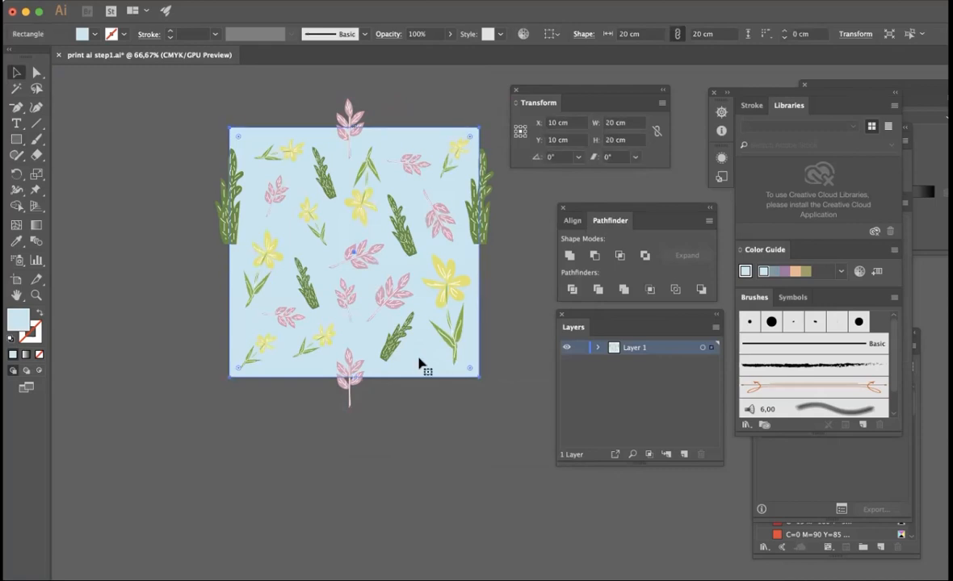
right_click(418, 362)
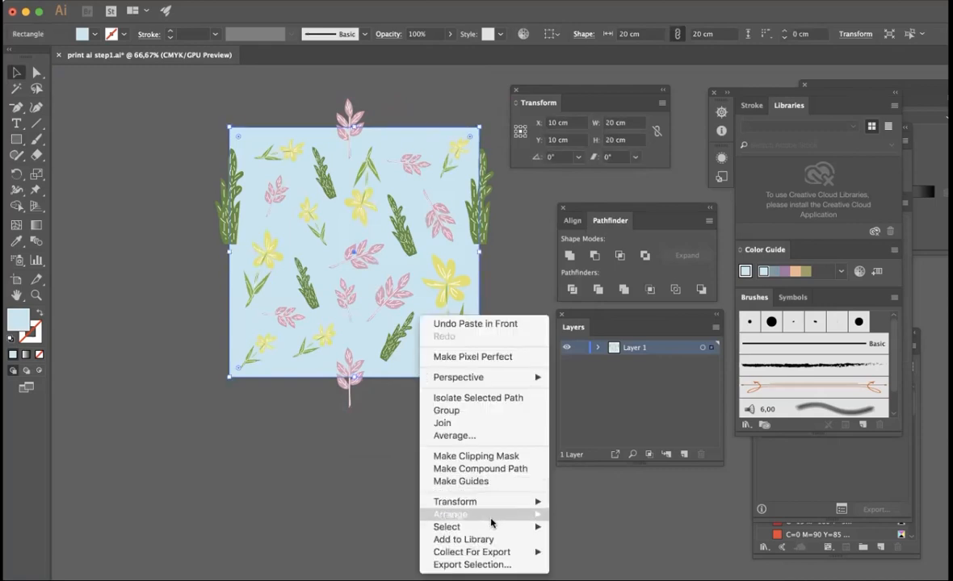
mouse_move(487, 515)
left_click(572, 506)
left_click(476, 477)
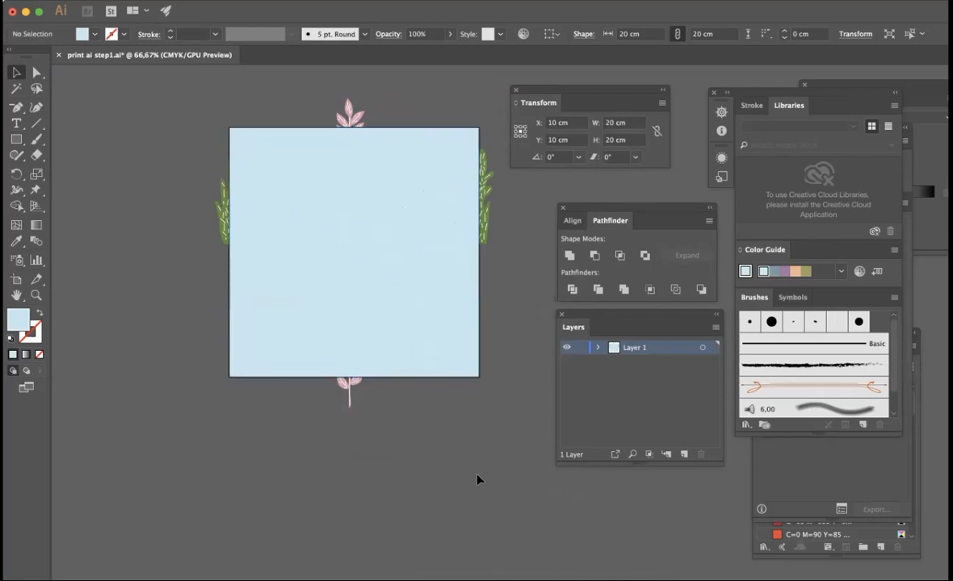
left_click(345, 121)
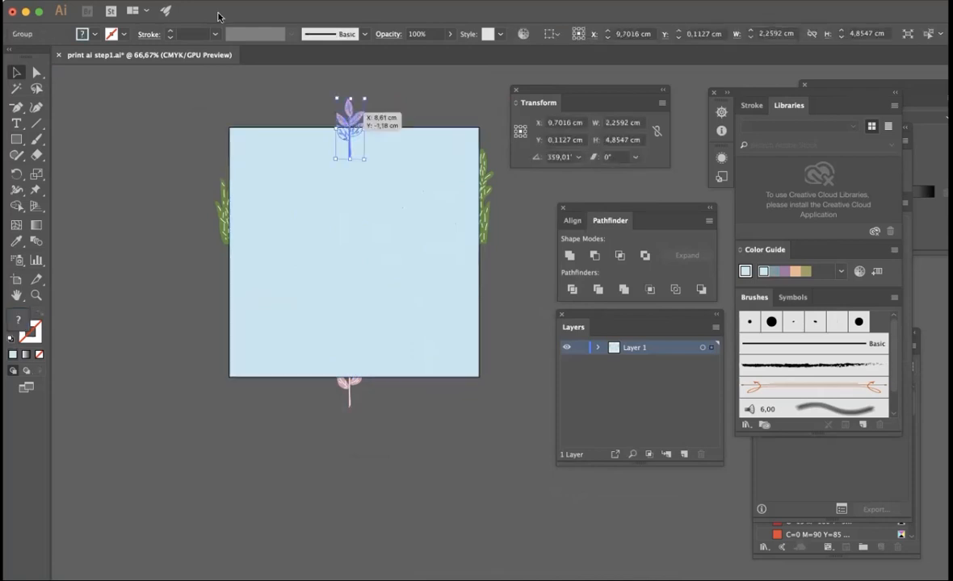
left_click(204, 4)
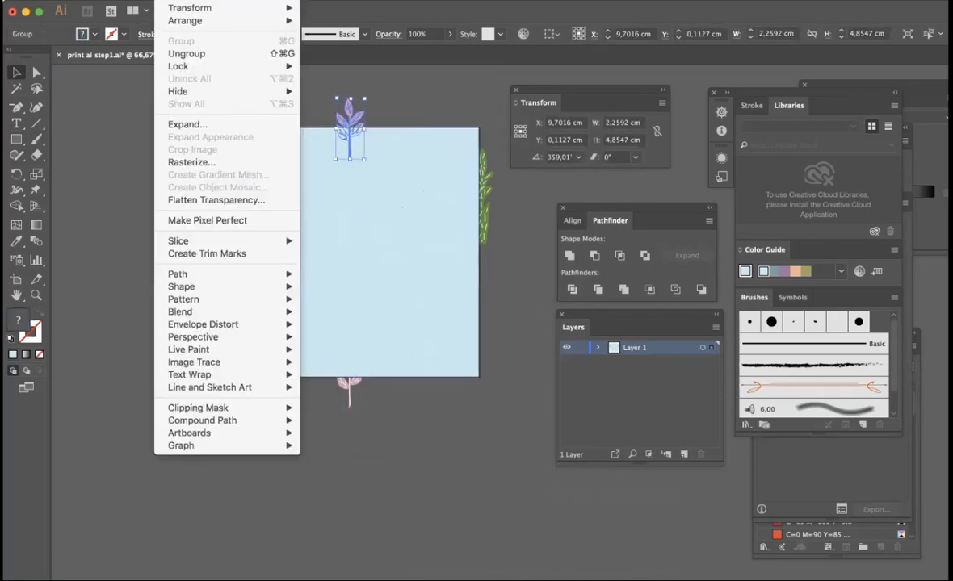
left_click(310, 86)
left_click(171, 98)
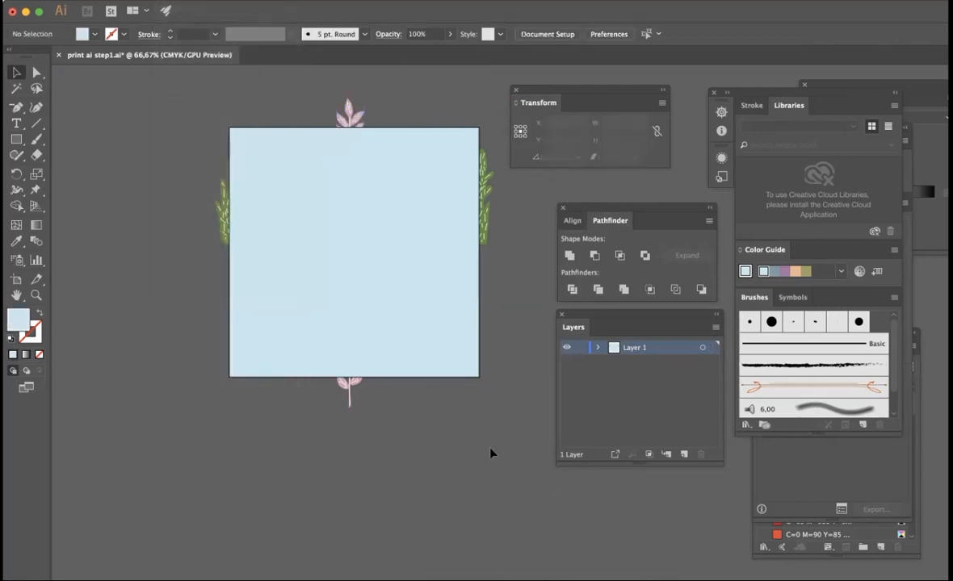
- Make a clipping mask from all the artwork and crop it to the 20 × 20 cm tile with Pathfinder Crop
key("super+a")
right_click(457, 211)
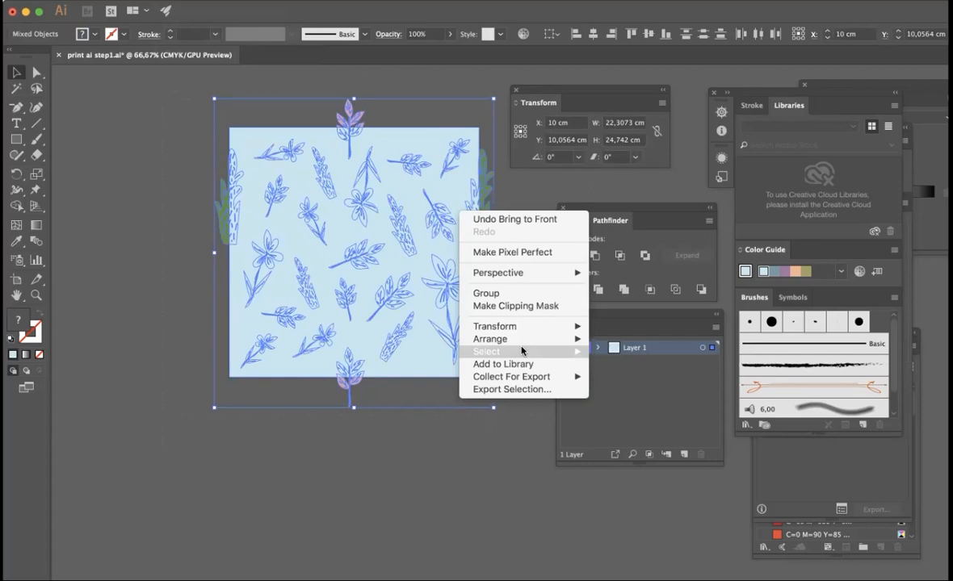
left_click(517, 308)
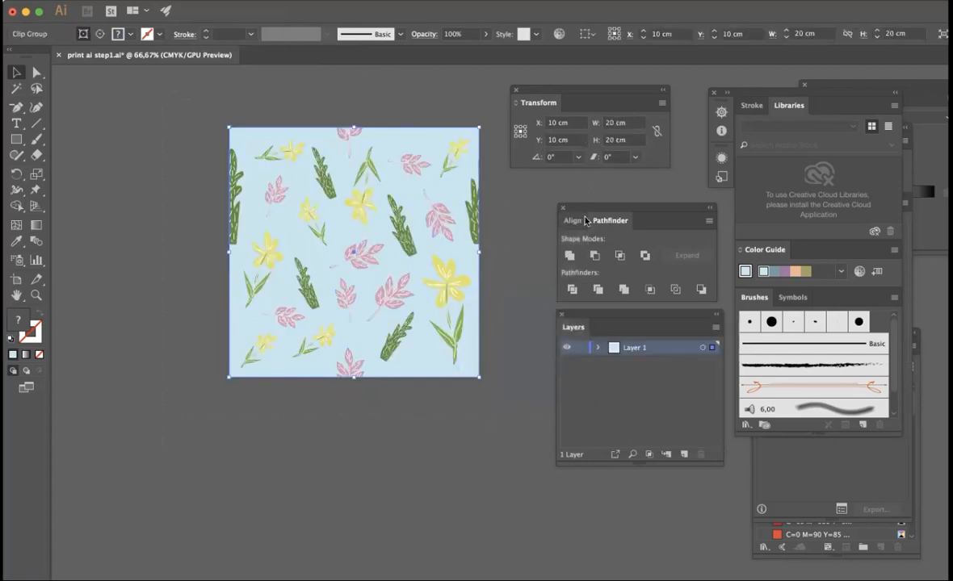
left_click(648, 290)
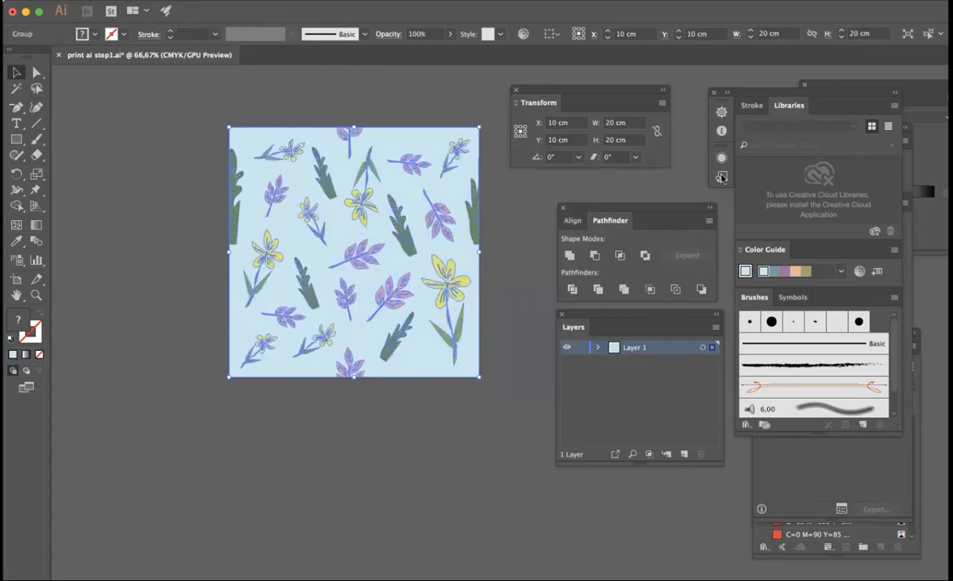
- Bring the Swatches panel forward and dock it in the same group as Stroke and Libraries
left_click(360, 1)
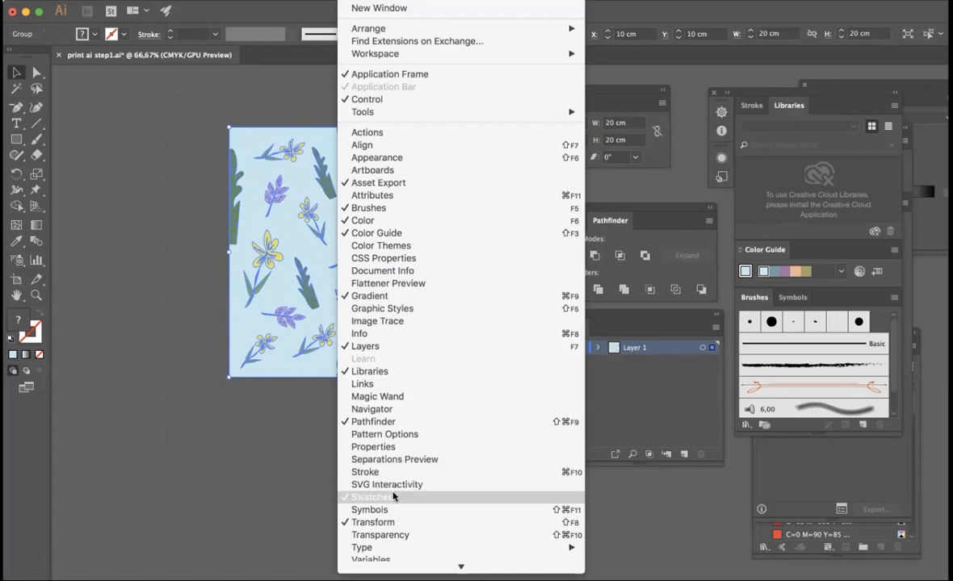
left_click(691, 507)
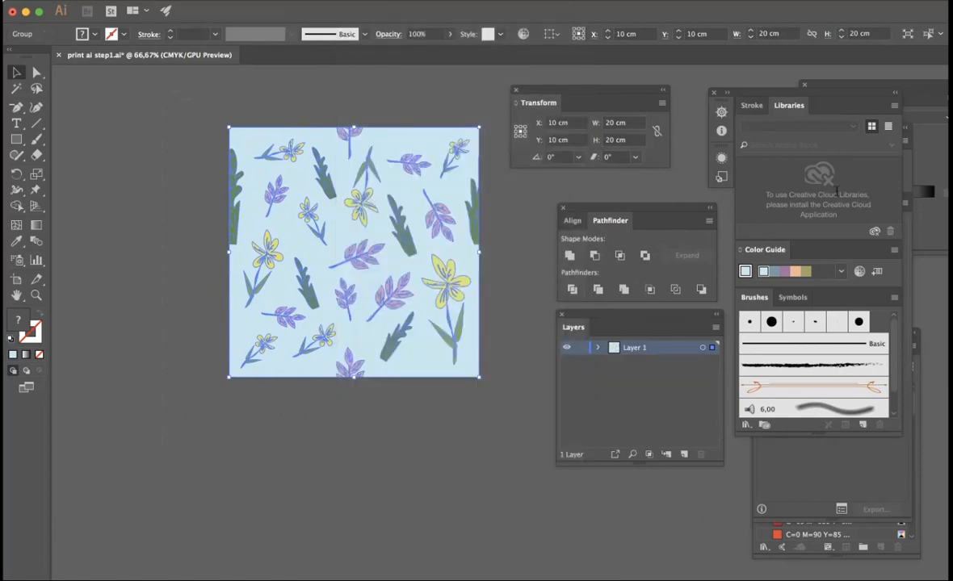
mouse_move(834, 99)
left_mouse_down()
mouse_move(836, 288)
mouse_move(866, 170)
mouse_move(780, 124)
mouse_move(677, 89)
mouse_move(779, 87)
left_mouse_up()
left_click(920, 343)
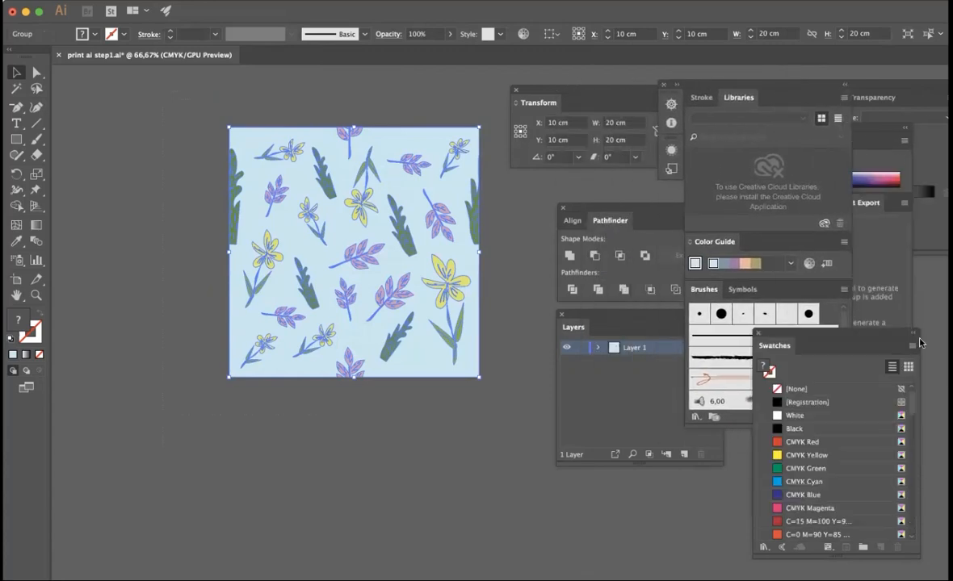
mouse_move(872, 332)
left_mouse_down()
mouse_move(733, 150)
mouse_move(723, 109)
left_mouse_up()
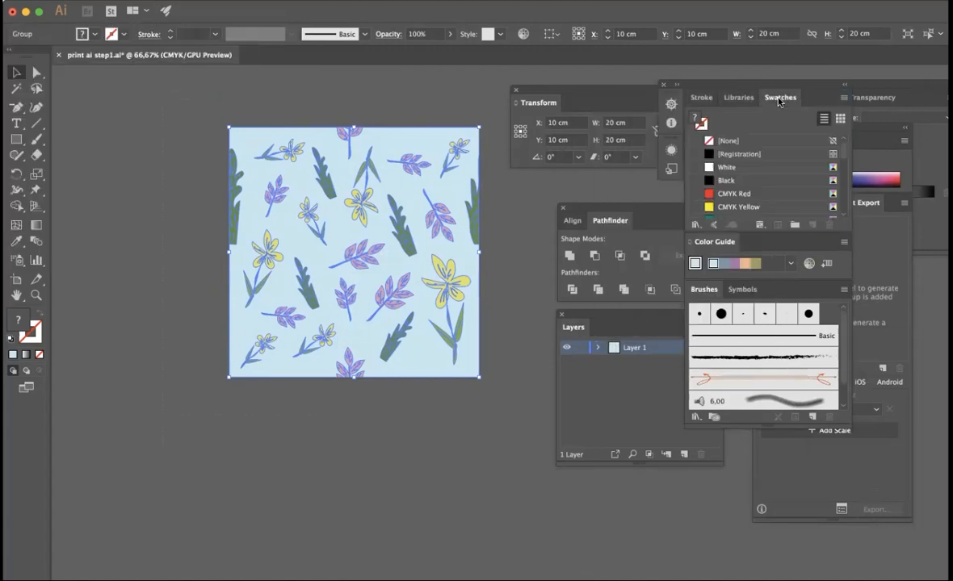
- Enlarge the Swatches list and add the cropped floral tile to it as a new pattern swatch
left_click_drag(800, 234, 799, 383)
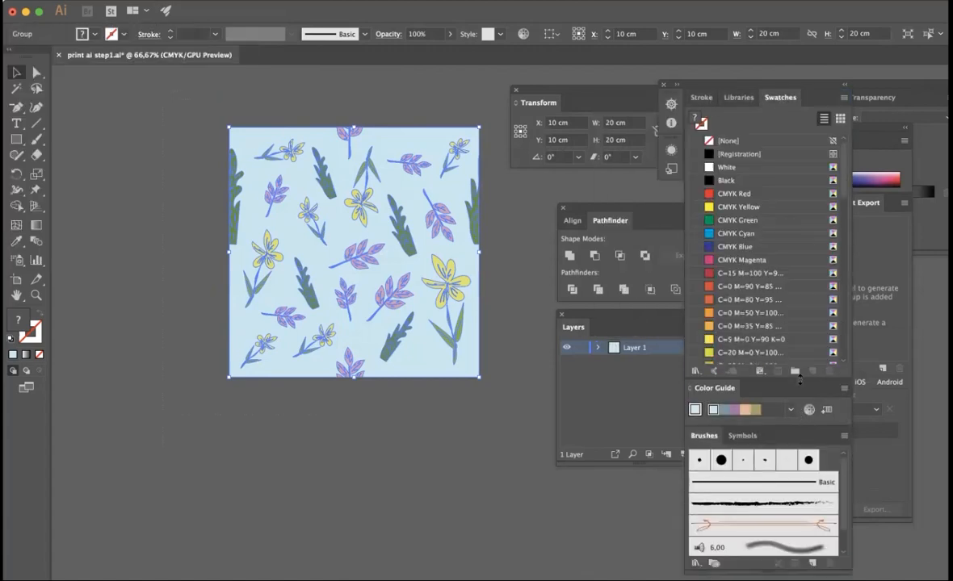
left_click_drag(331, 141, 729, 183)
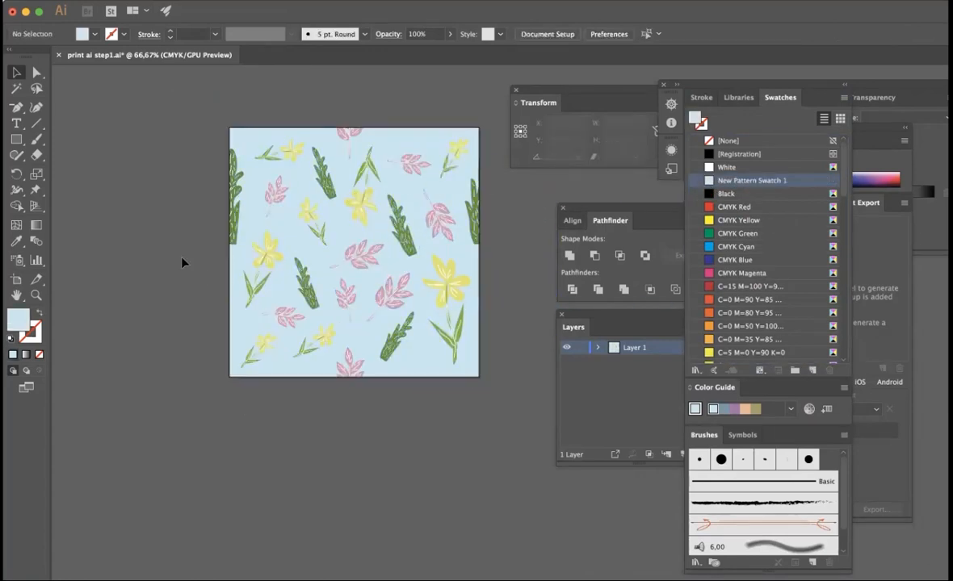
- Draw a light blue rectangle about 19.7 × 26.2 cm in the empty area beside the artboard
scroll(182, 262, "left", 5)
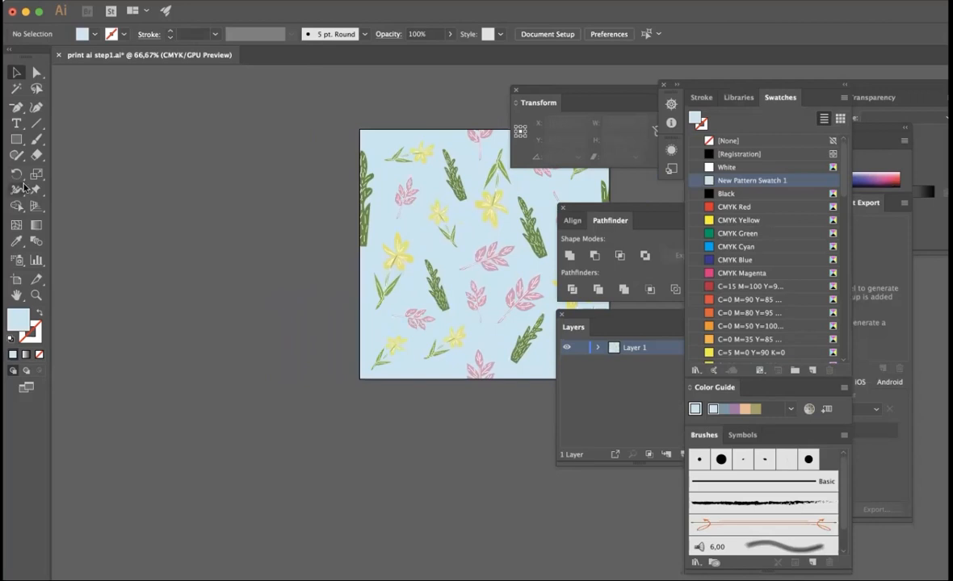
left_click(16, 138)
left_click_drag(72, 101, 318, 428)
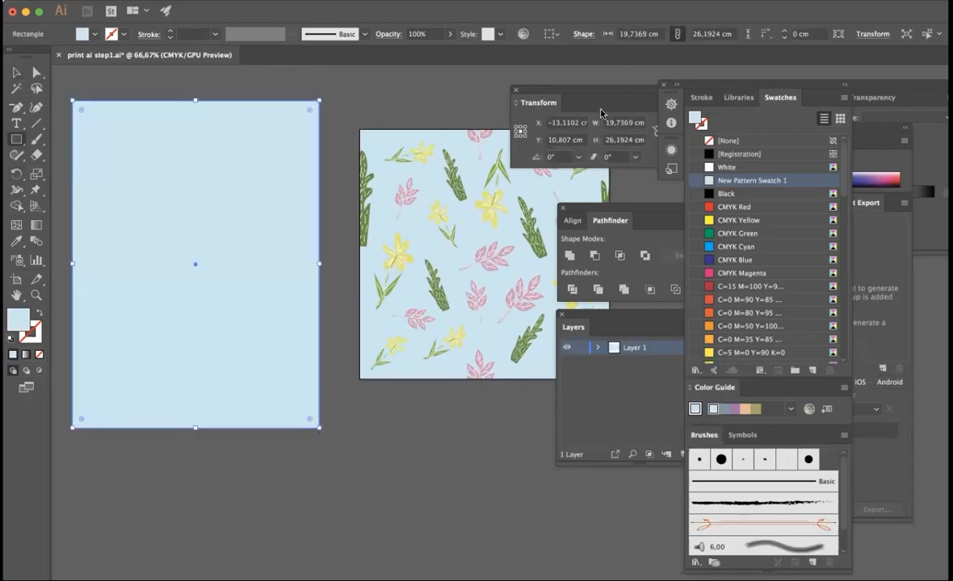
- Set the new rectangle's width to 38 cm and height to 48 cm
left_click(630, 124)
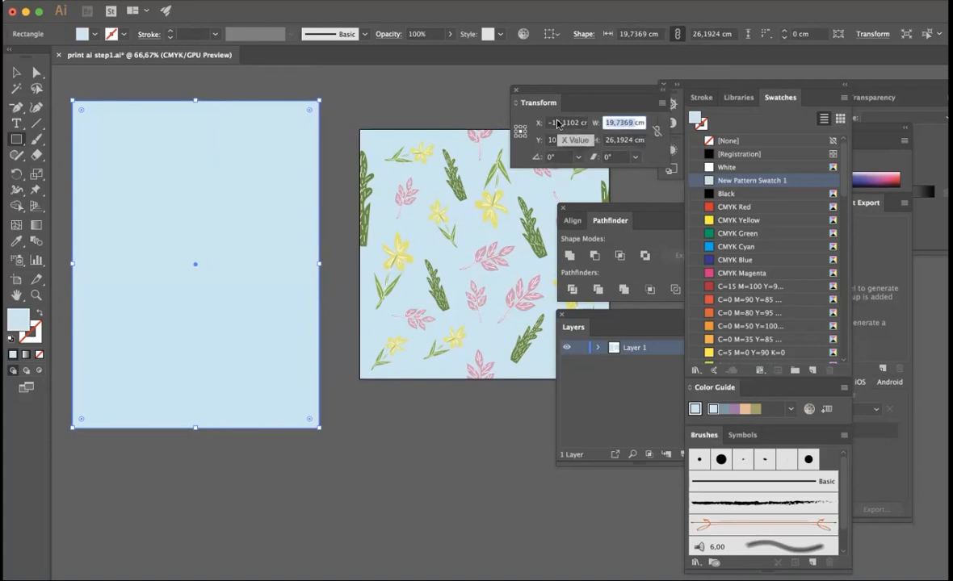
type("35cm")
key("Tab")
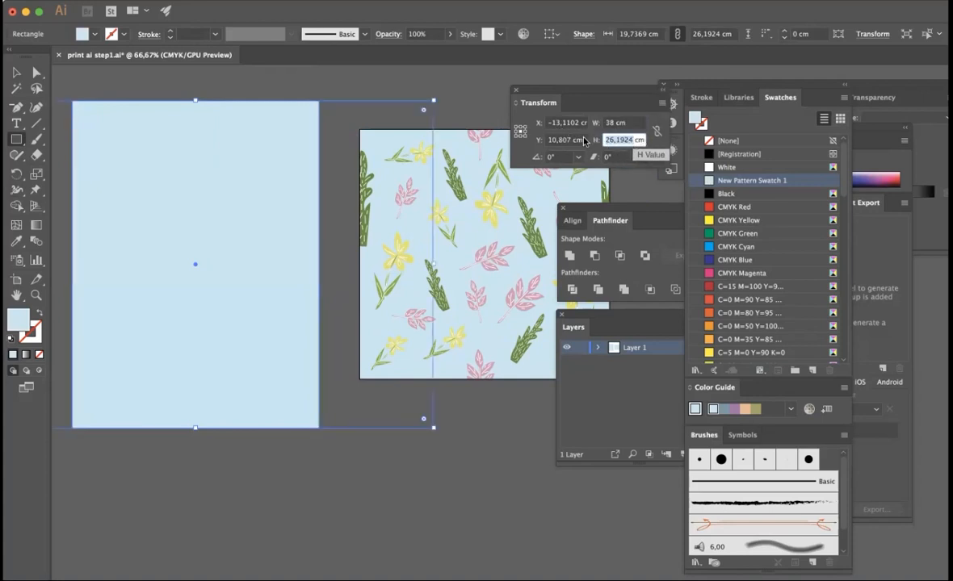
type("4cm")
key("Return")
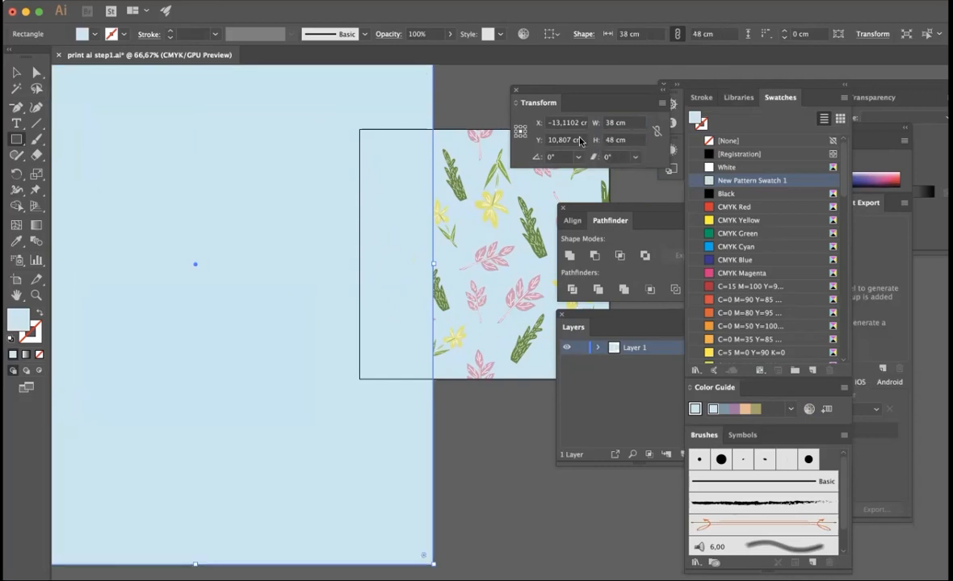
- Move the 38 × 48 cm rectangle off the artboard into the empty canvas, to about X −49.7 cm, Y 9.5 cm
key("super+minus")
left_click(306, 170)
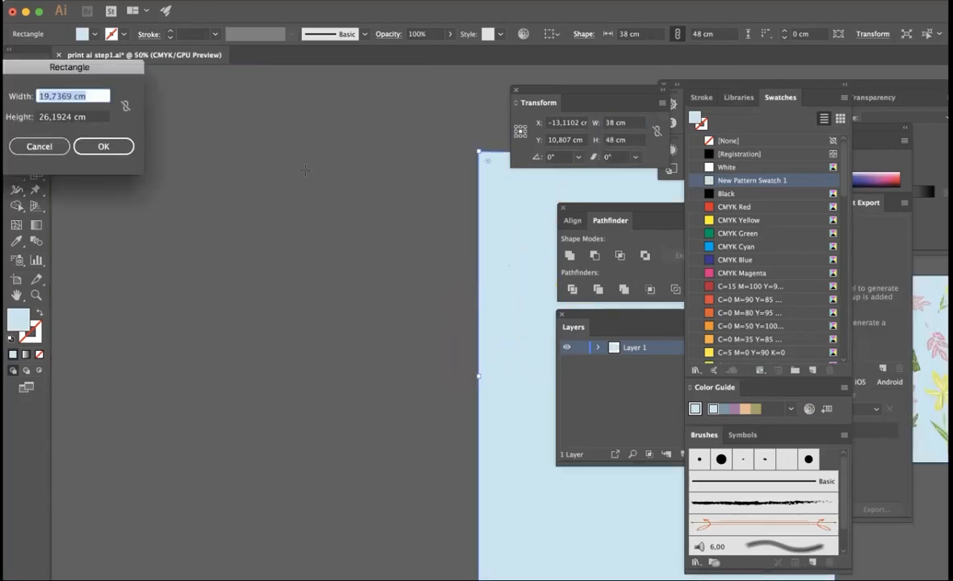
left_click(61, 147)
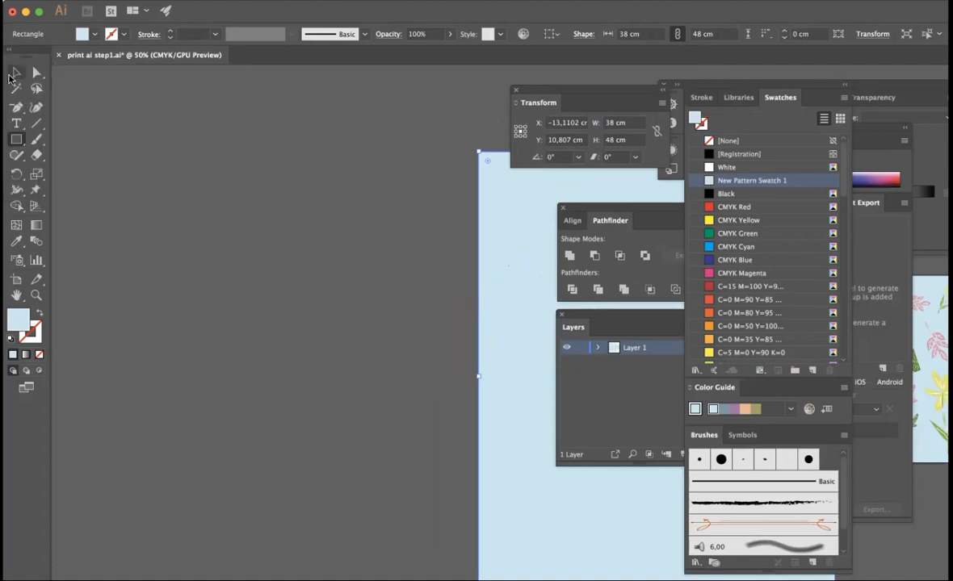
left_click(15, 74)
left_click_drag(513, 232, 169, 221)
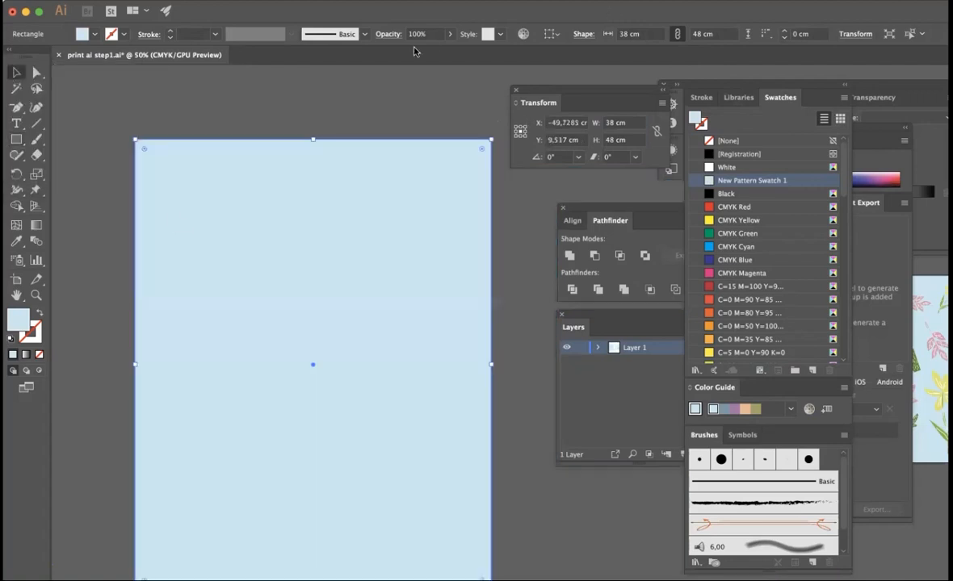
left_click_drag(510, 14, 390, 7)
key("super+minus")
key("super+minus")
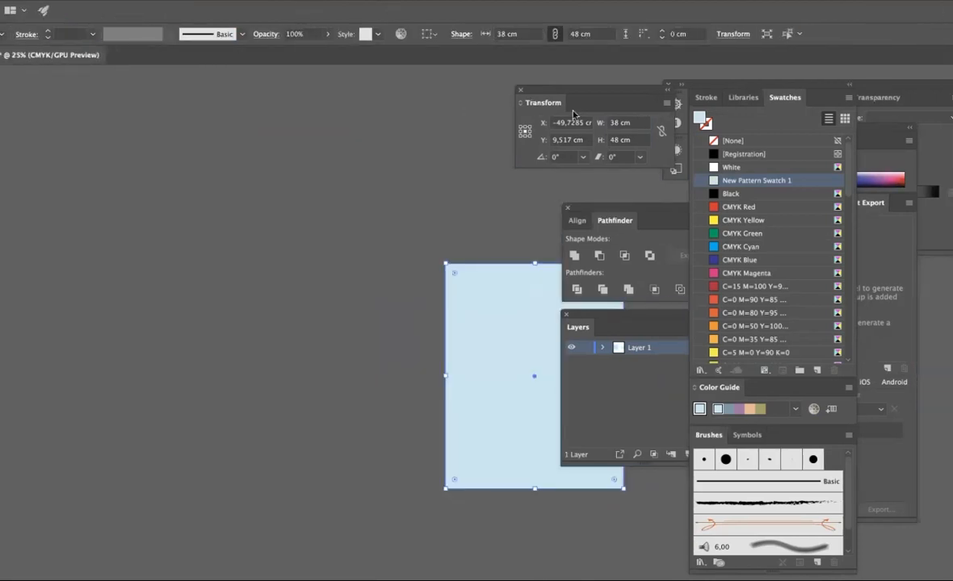
key("super+plus")
key("c")
left_click(314, 231)
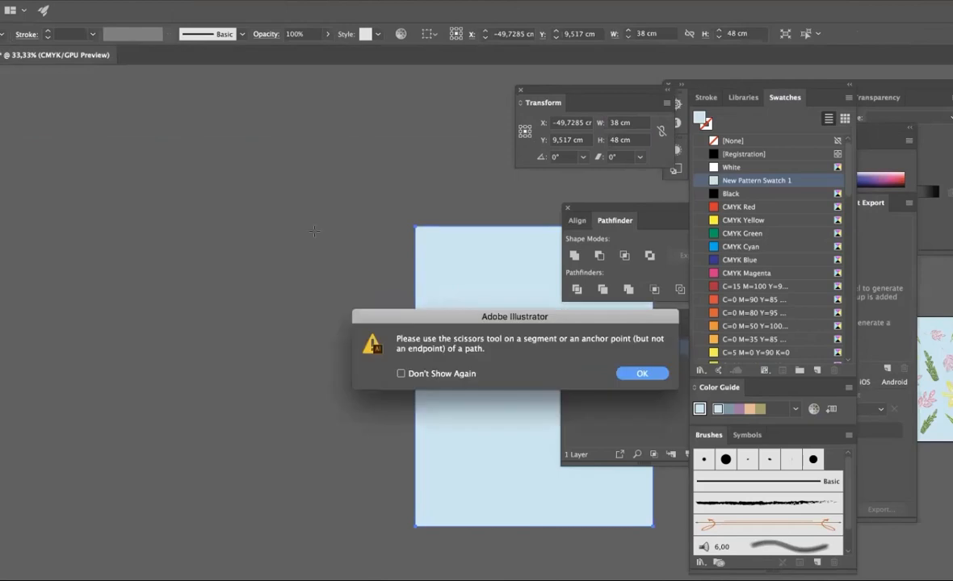
left_click(646, 372)
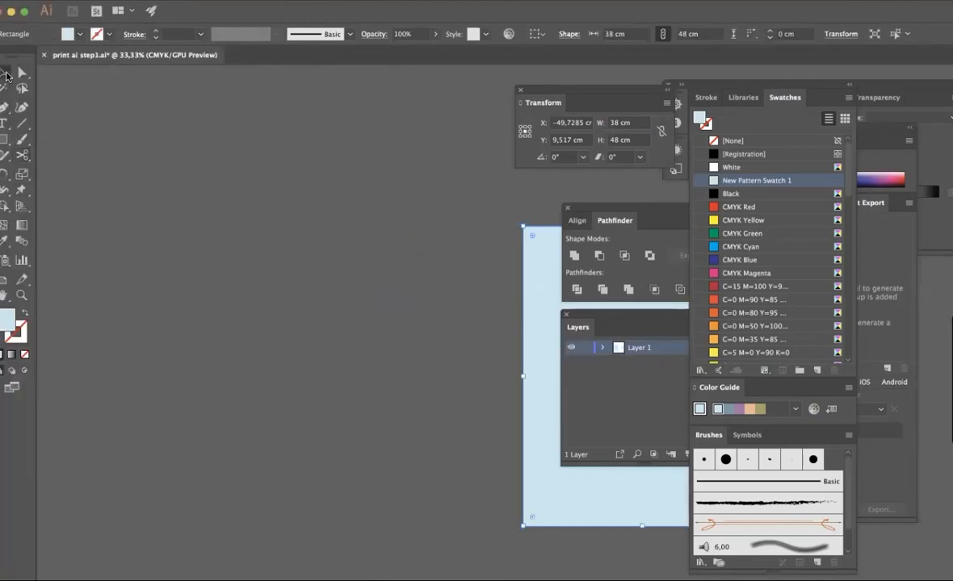
left_click(314, 248)
left_click(751, 376)
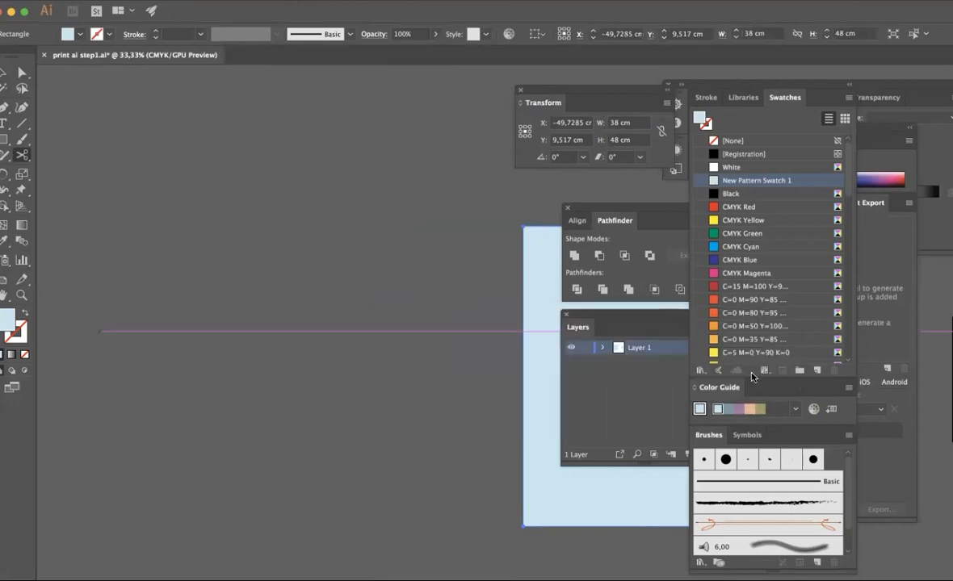
left_click(18, 74)
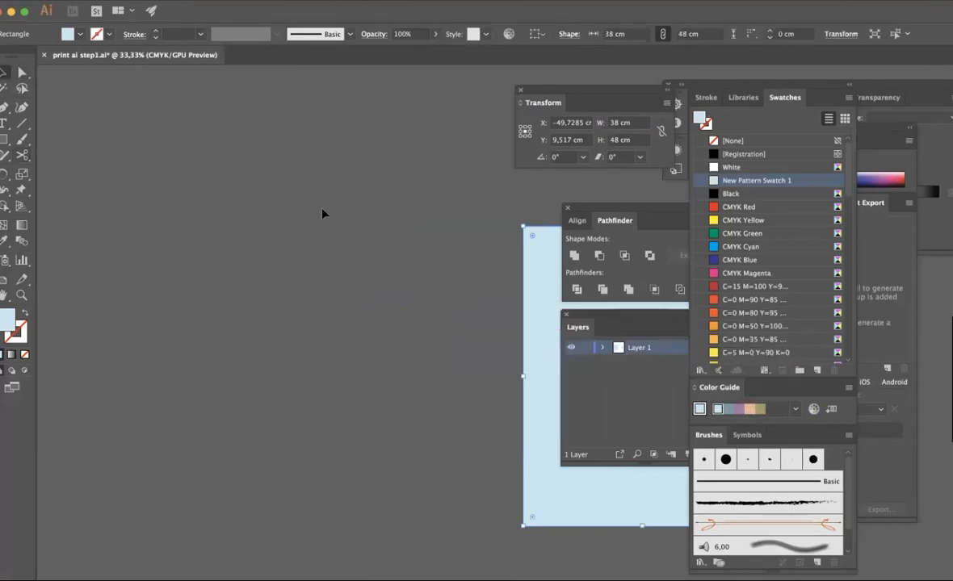
left_click(349, 271)
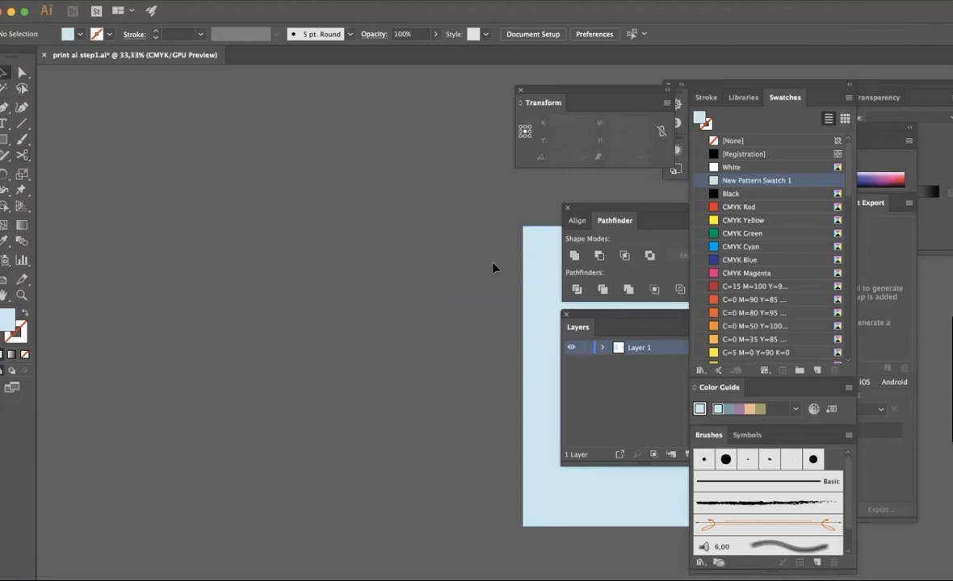
- Move the light blue rectangle closer to the artboard, to about X −23.4 cm, Y 8 cm, leaving a small gap between them
left_click_drag(531, 268, 64, 253)
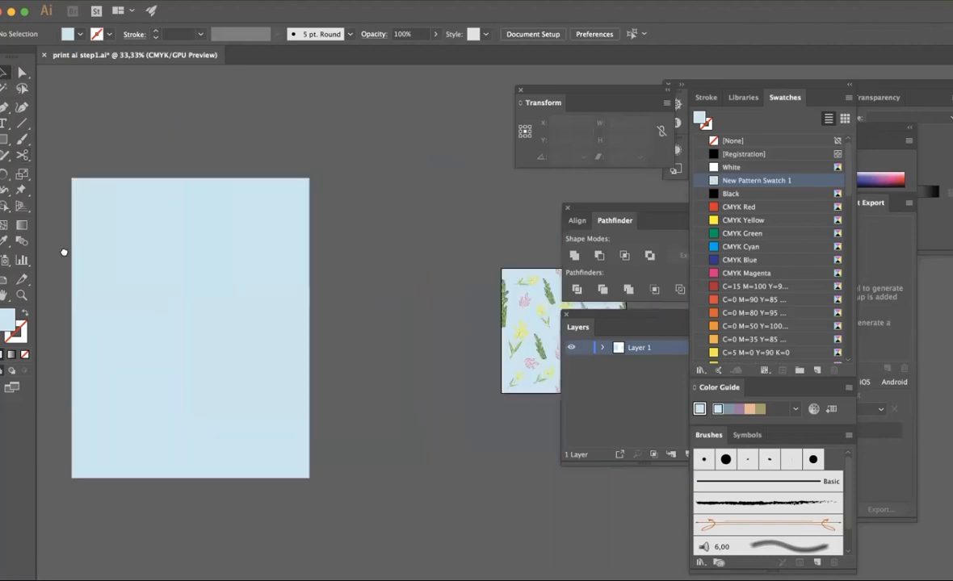
left_click_drag(169, 276, 330, 268)
scroll(331, 268, "left", 3)
scroll(330, 268, "right", 4)
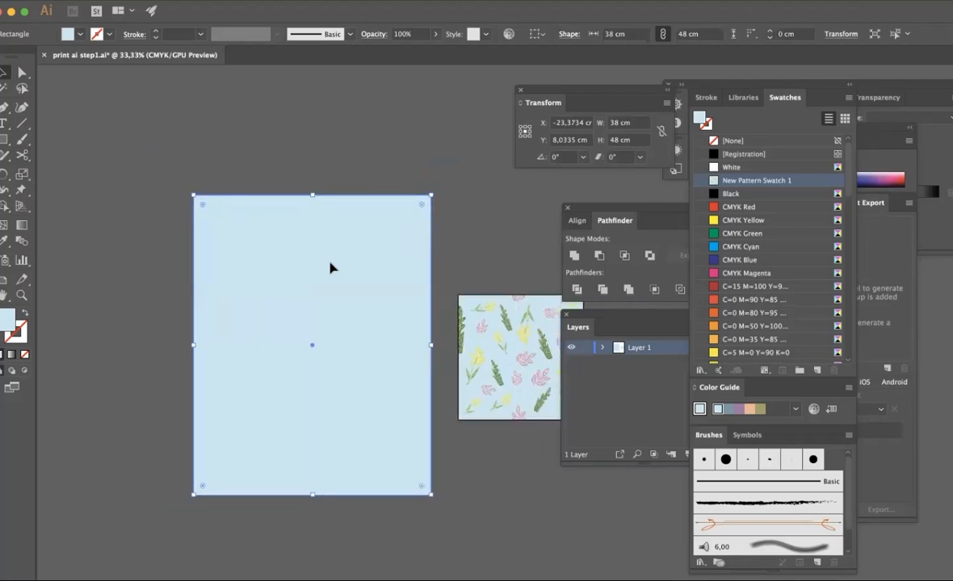
- Fill the light blue rectangle with New Pattern Swatch 1 and deselect it
scroll(330, 268, "down", 1)
scroll(331, 268, "right", 4)
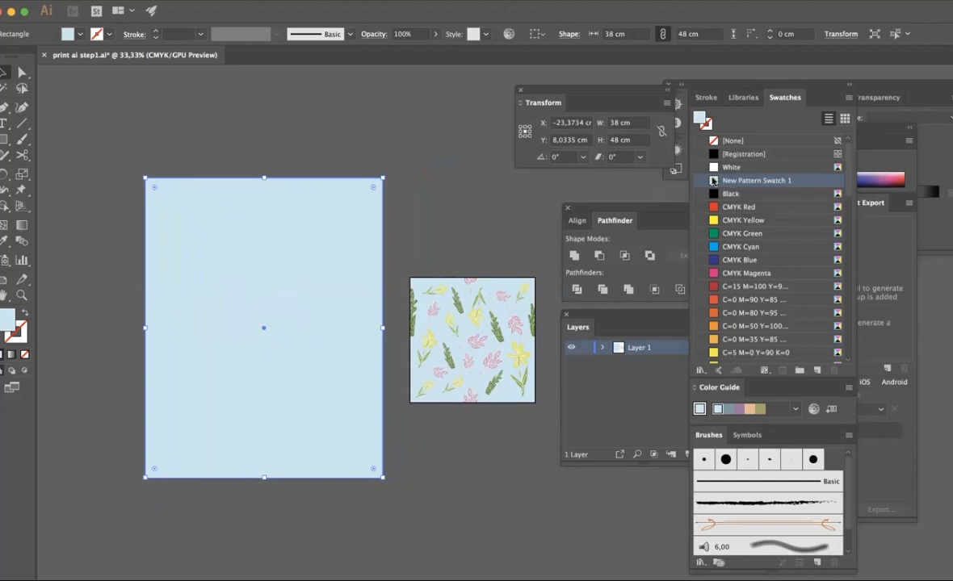
left_click(753, 179)
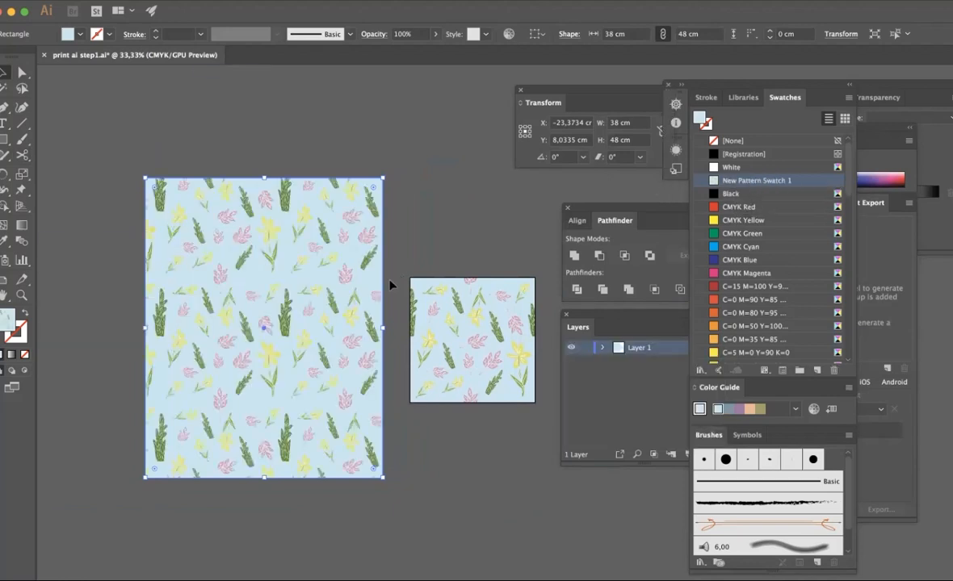
left_click(390, 285)
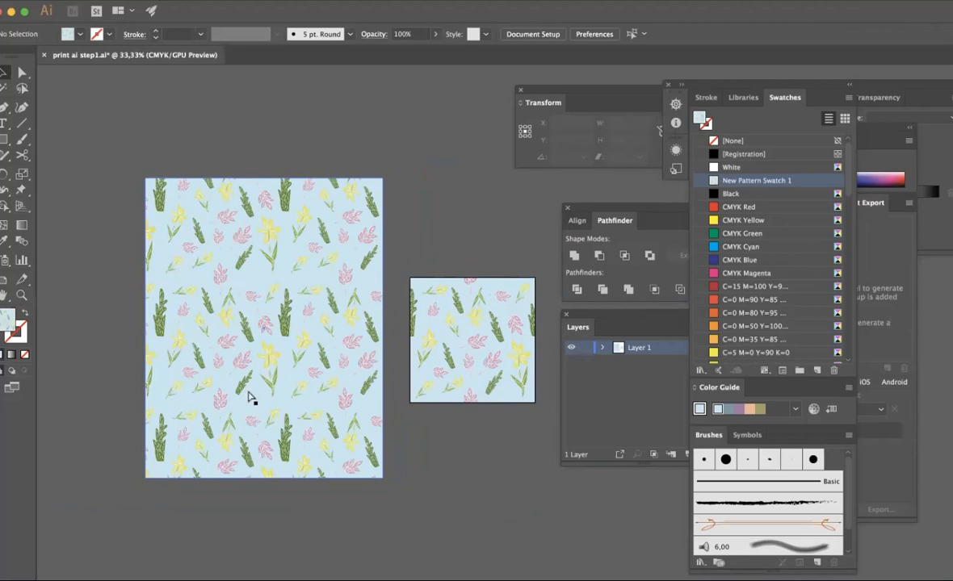
- Examine the repeating floral pattern across the filled rectangle up close, checking the joins between tiles
key("super+plus")
key("super+plus")
scroll(250, 397, "left", 5)
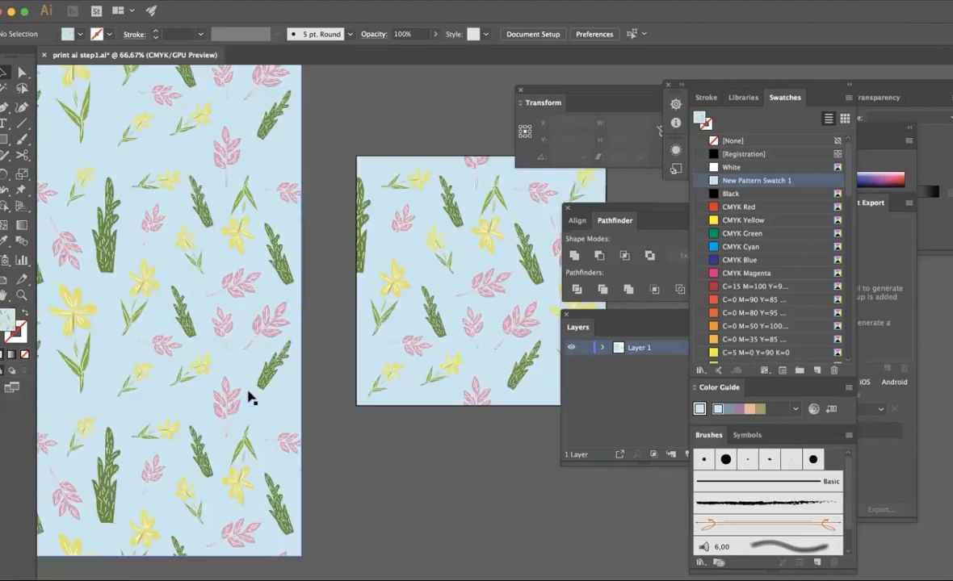
scroll(250, 397, "left", 3)
scroll(251, 397, "left", 10)
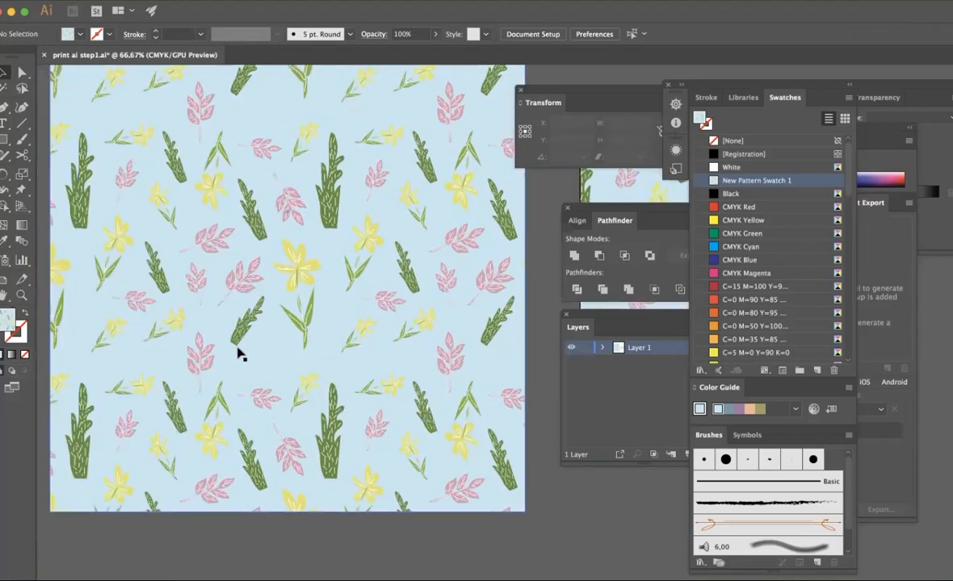
scroll(226, 270, "up", 5)
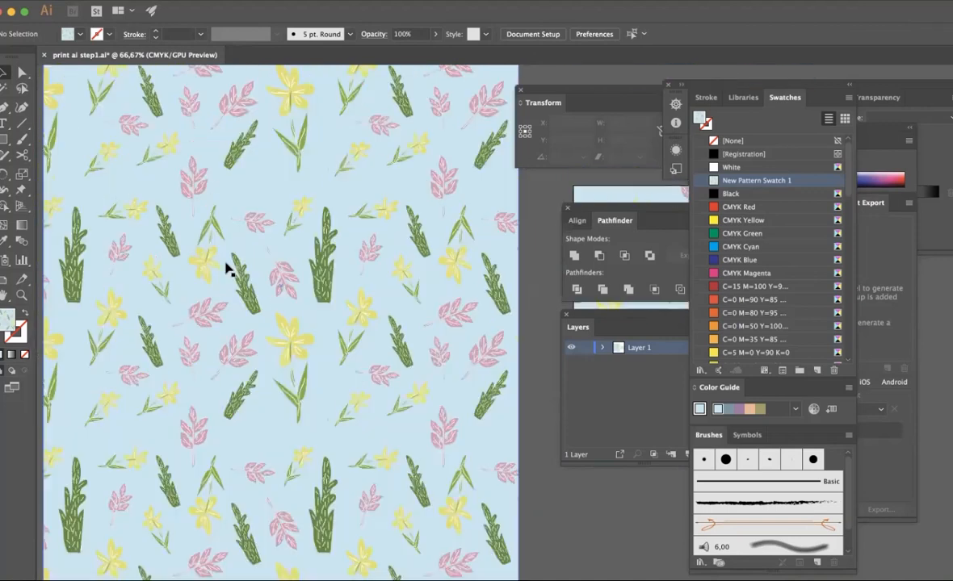
scroll(226, 268, "up", 7)
key("super+minus")
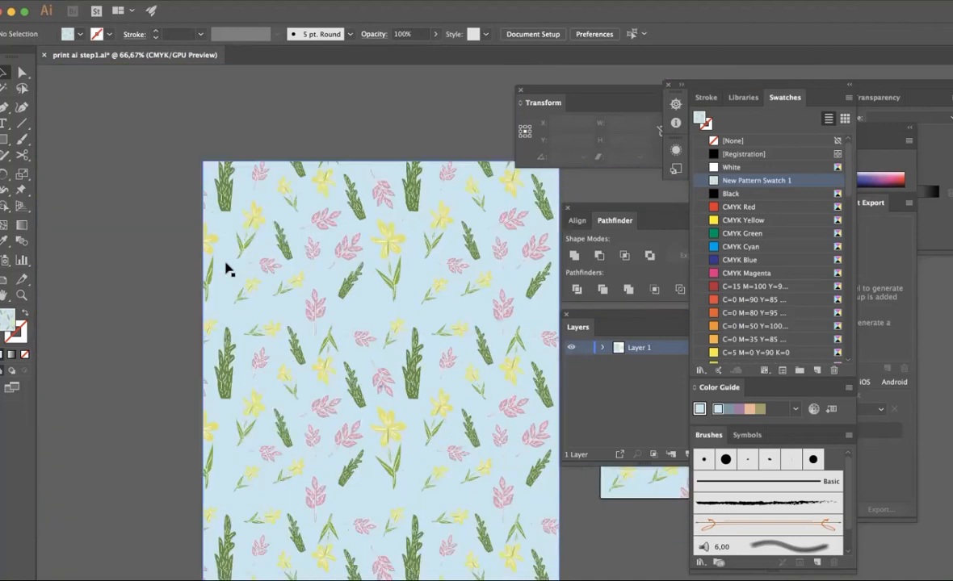
key("super+minus")
scroll(305, 194, "down", 3)
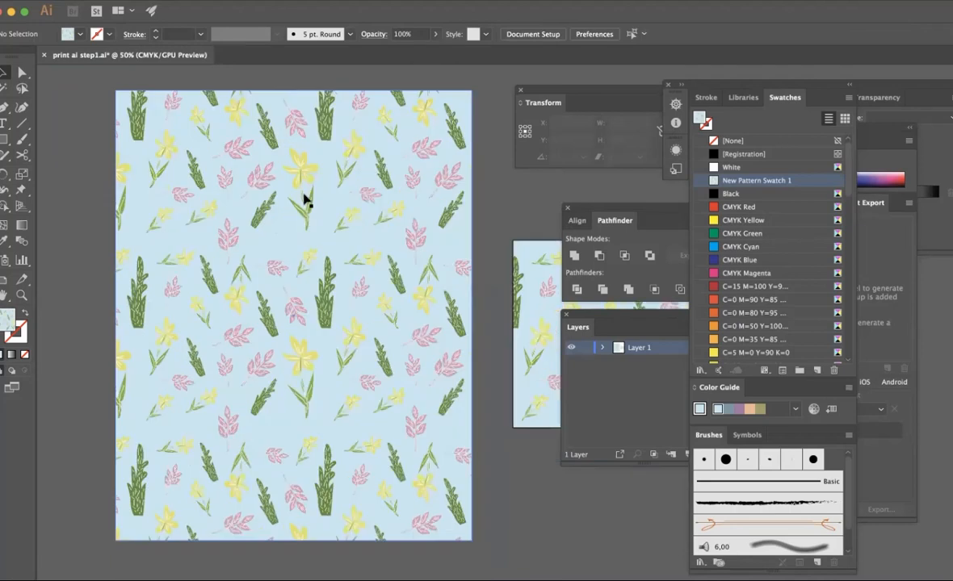
- Scale the rectangle's pattern fill uniformly to 150%, with object transformation turned off and pattern transformation kept on
right_click(304, 197)
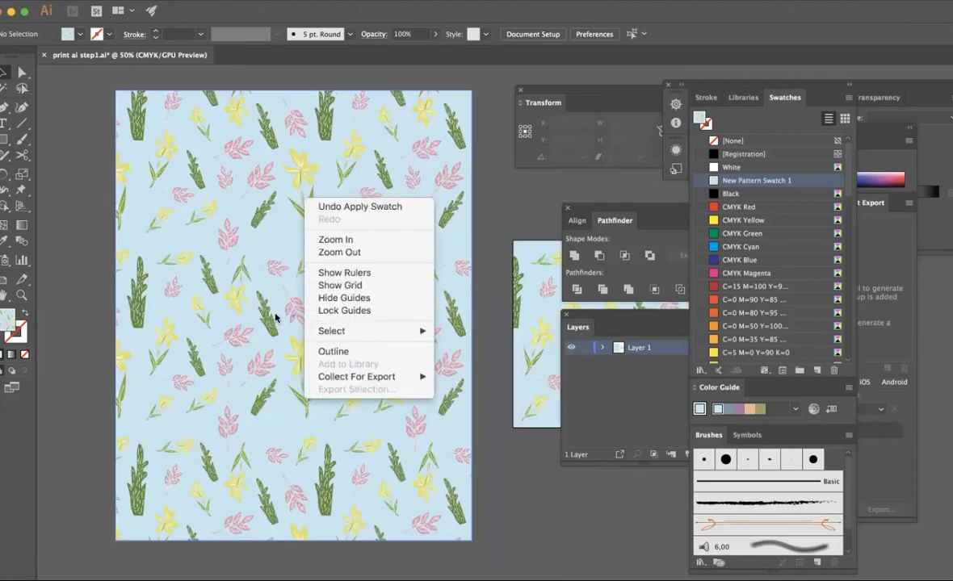
left_click(226, 323)
right_click(224, 320)
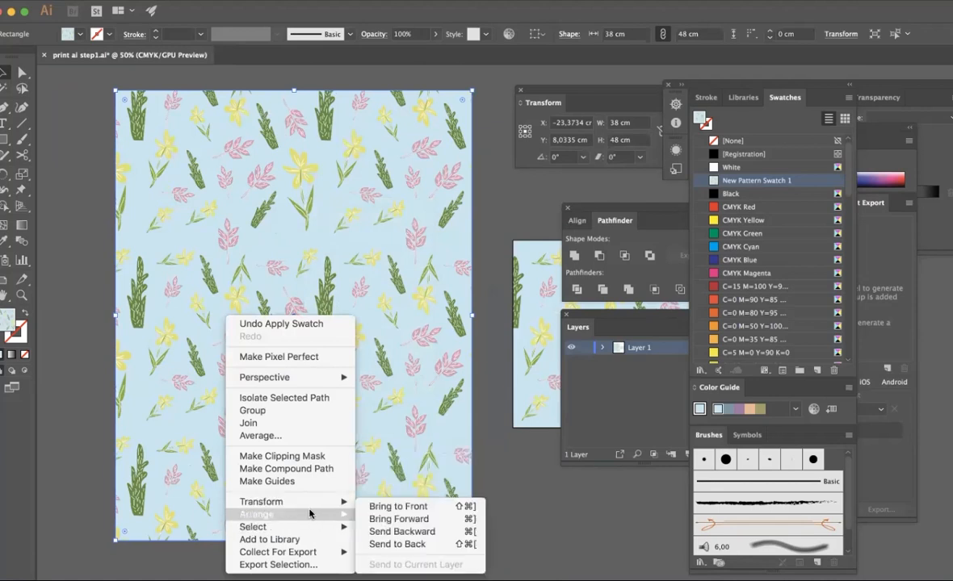
mouse_move(311, 501)
left_click(413, 514)
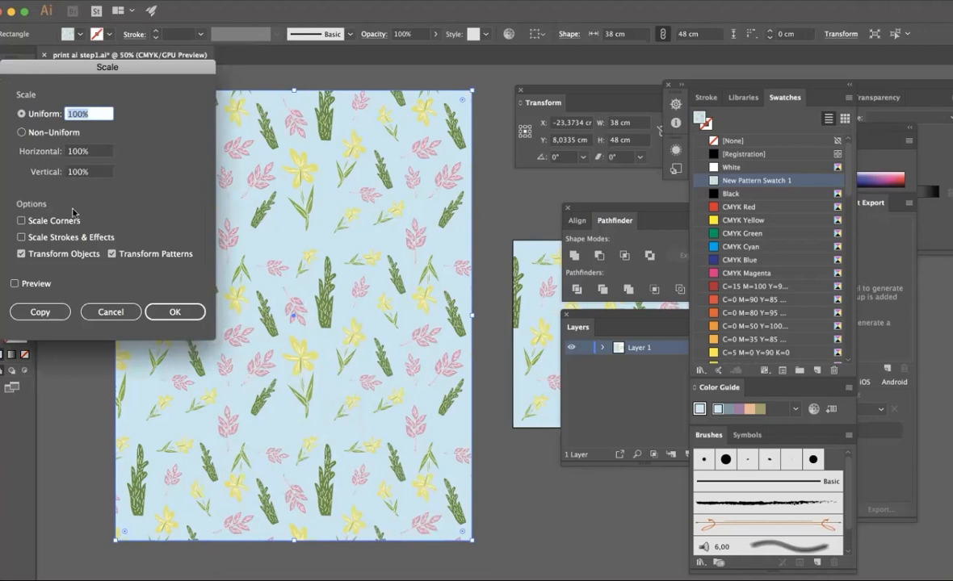
left_click(20, 254)
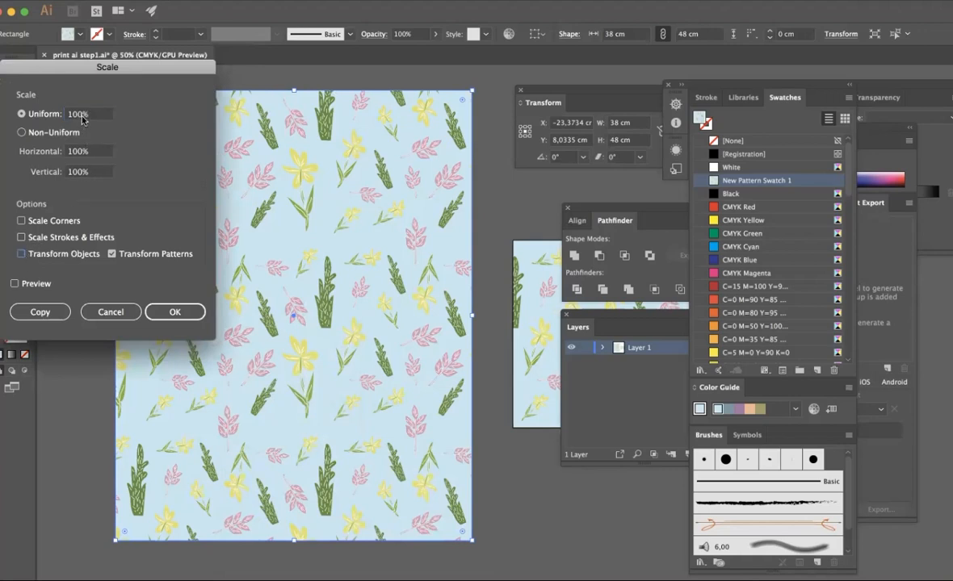
left_click(82, 115)
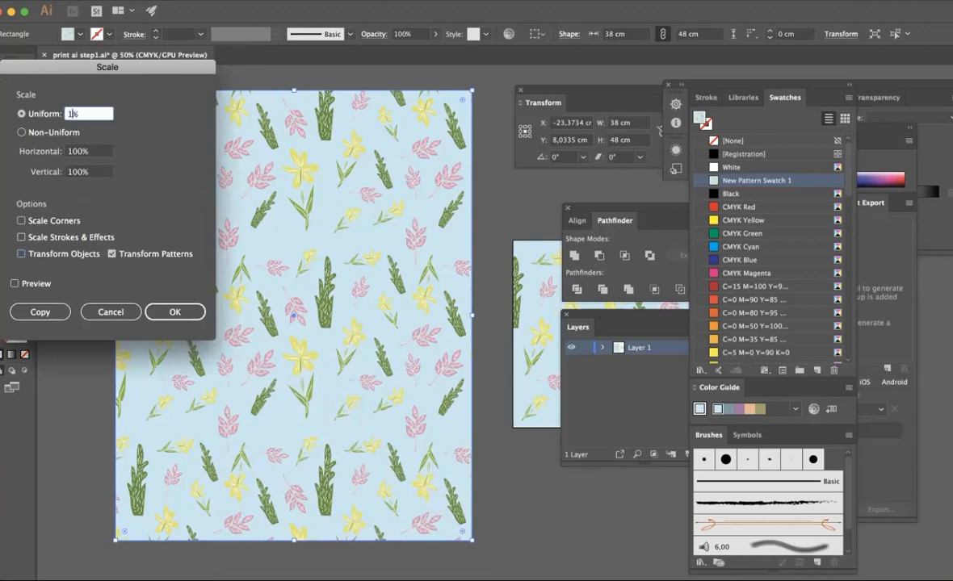
type("150")
key("Return")
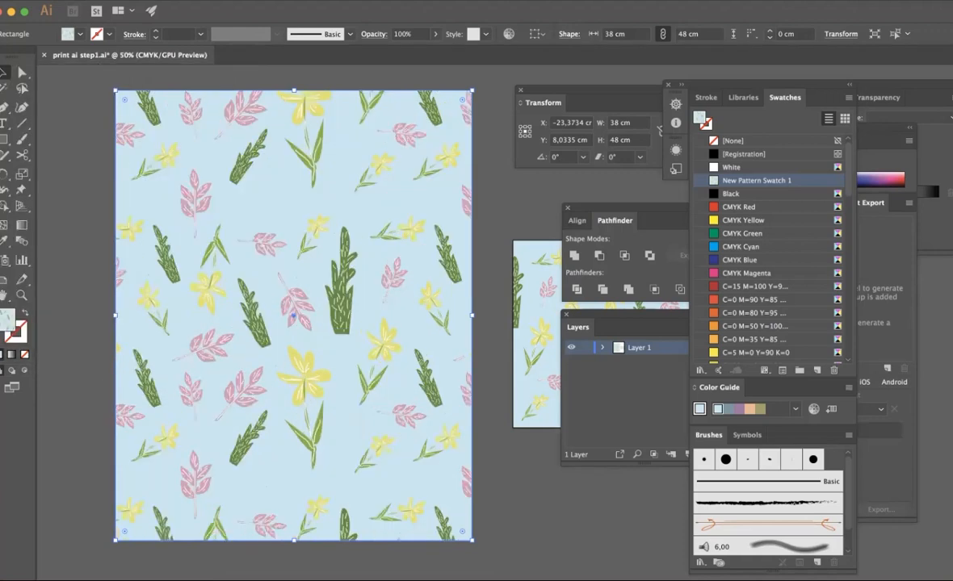
- Try scaling only the rectangle's pattern fill uniformly by a further 125%
right_click(227, 260)
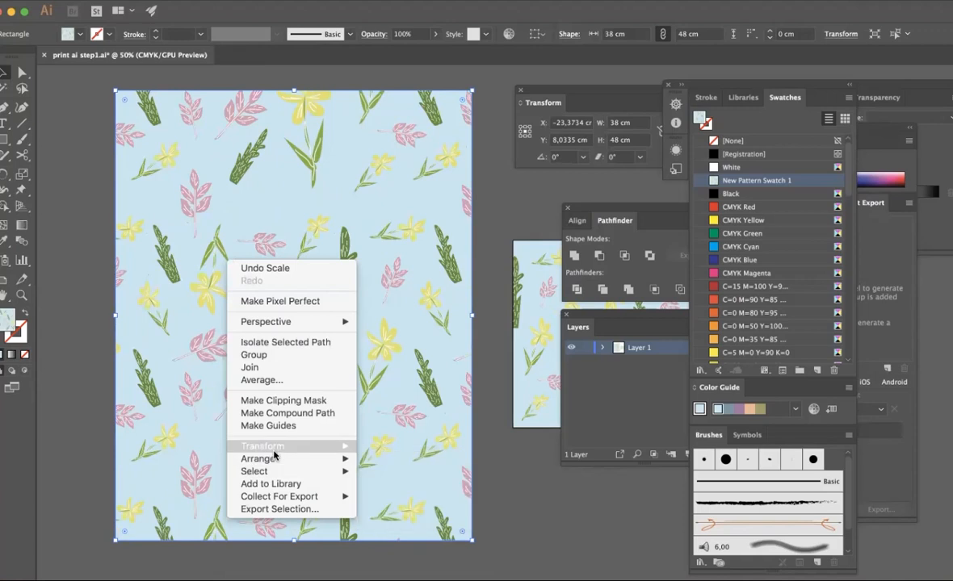
mouse_move(323, 446)
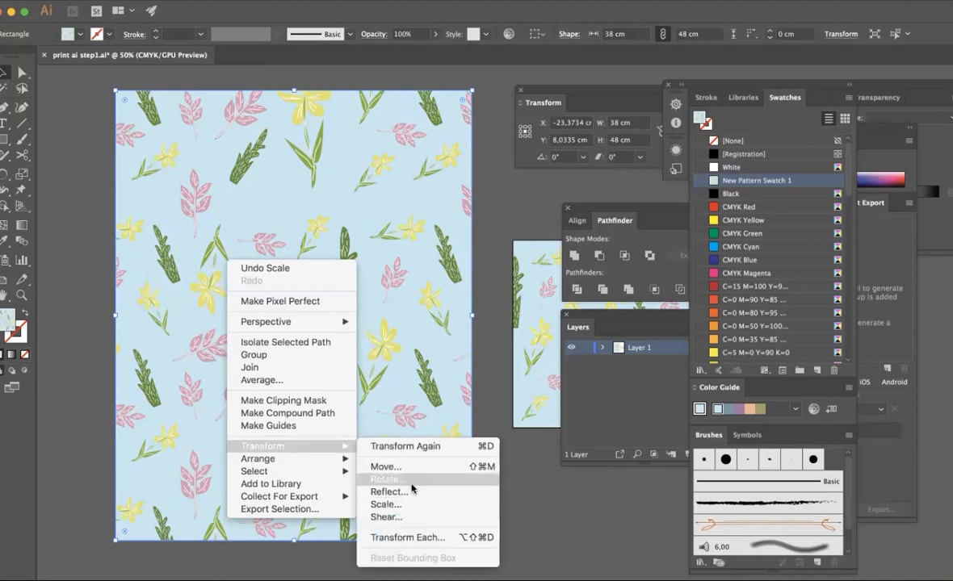
left_click(408, 503)
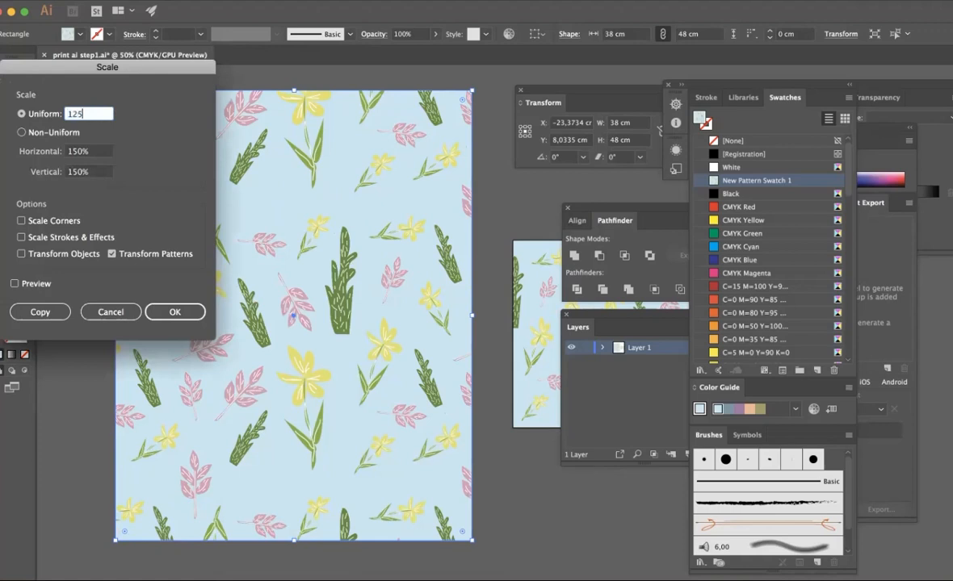
key("Return")
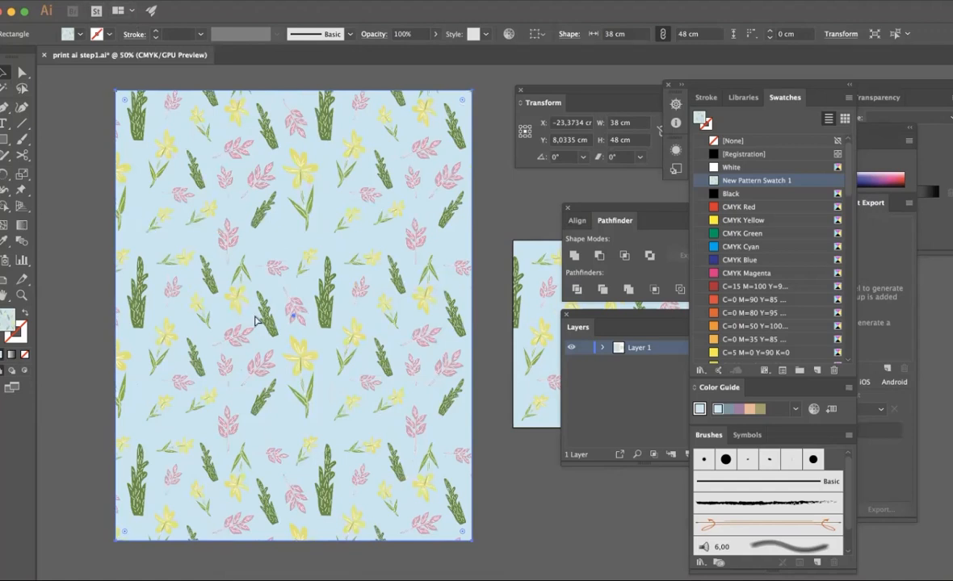
key("super+minus")
scroll(255, 321, "down", 3)
scroll(255, 321, "right", 3)
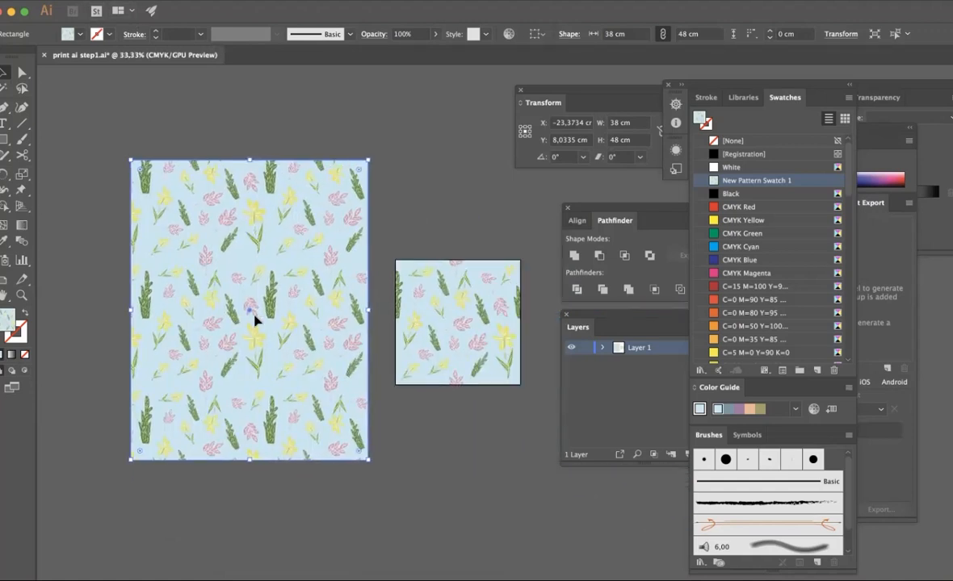
scroll(255, 321, "down", 1)
scroll(255, 321, "right", 1)
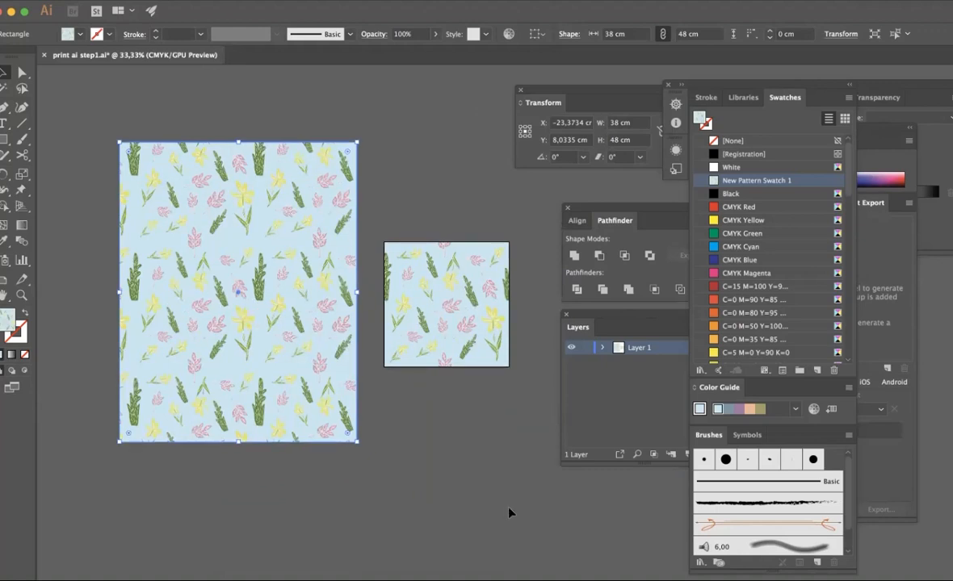